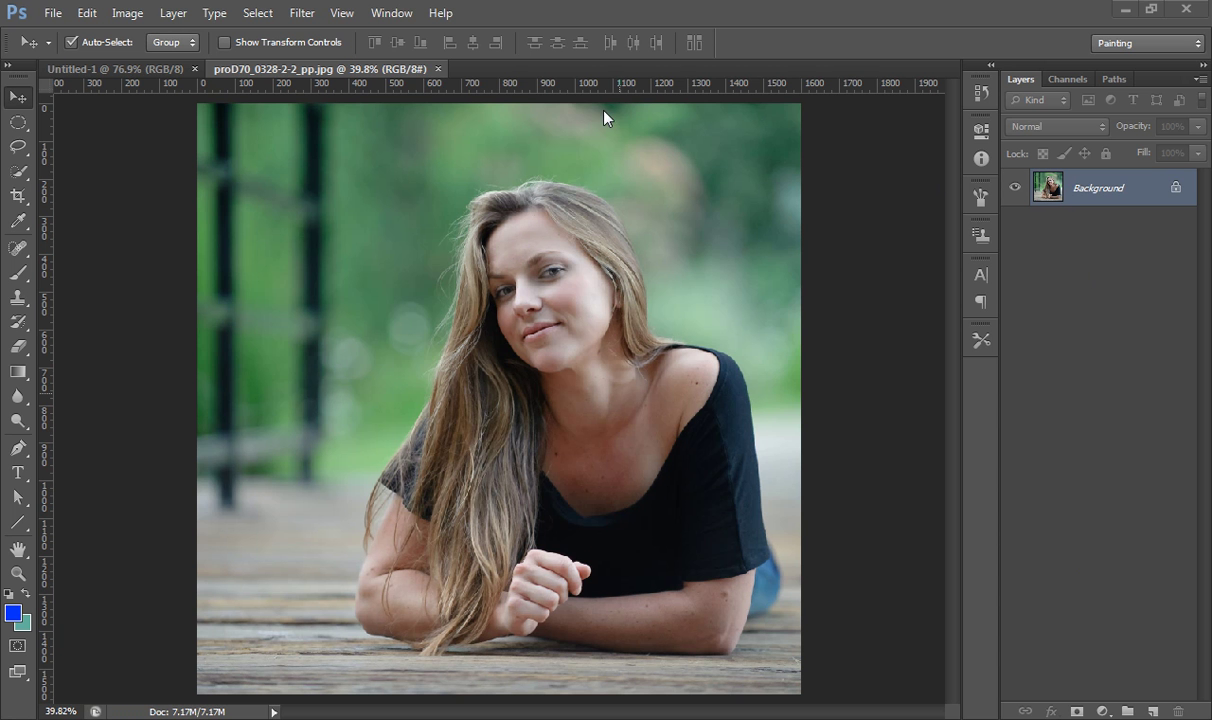
Launch Color Efex Pro 4 on the deck portrait from Photoshop's Filter menu.
click(300, 14)
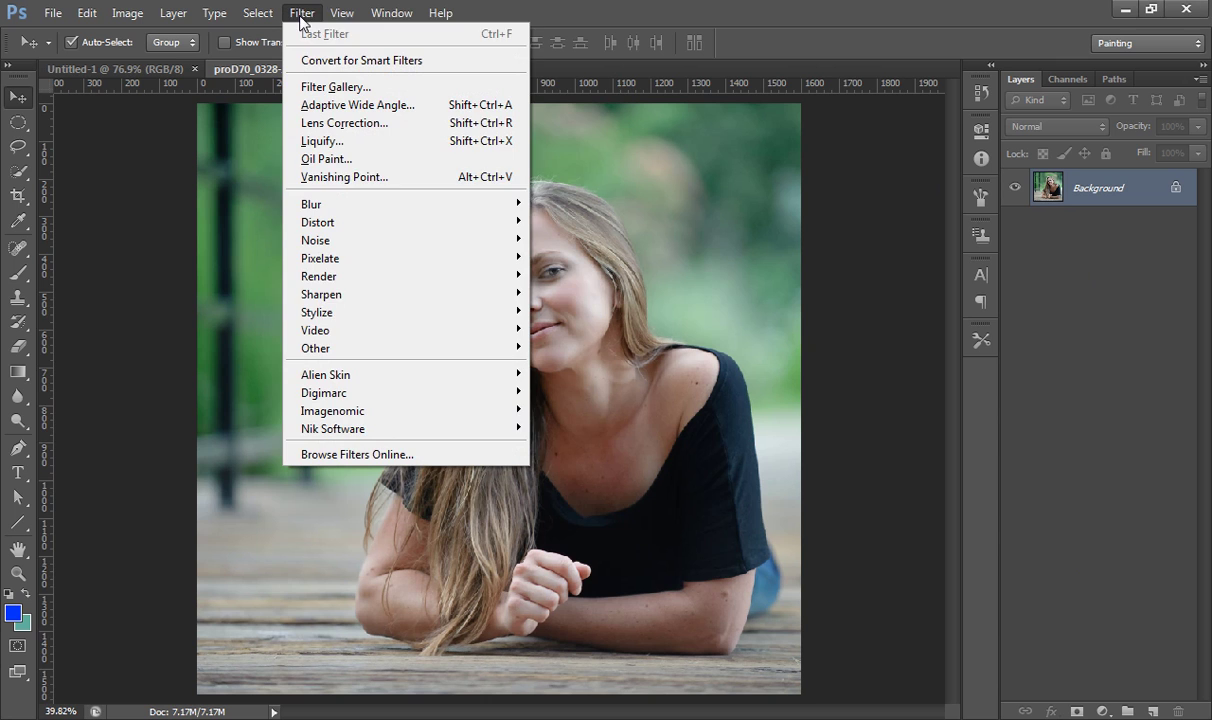
mouse_move(444, 428)
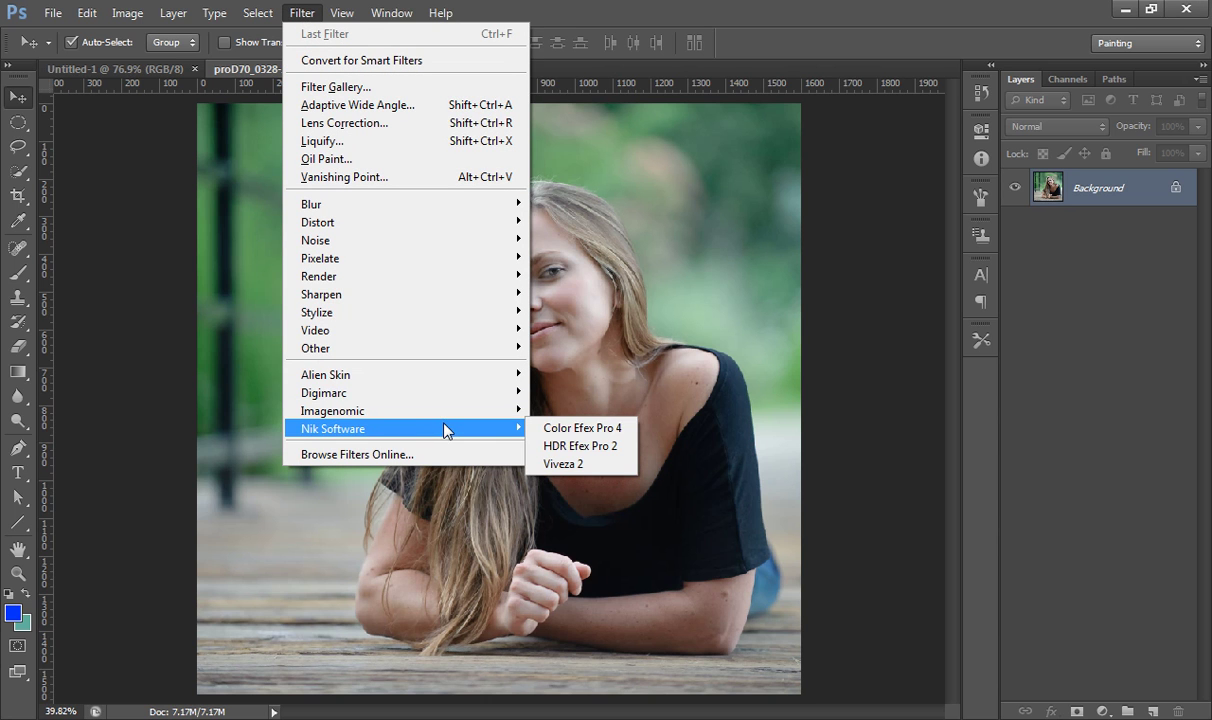
click(558, 429)
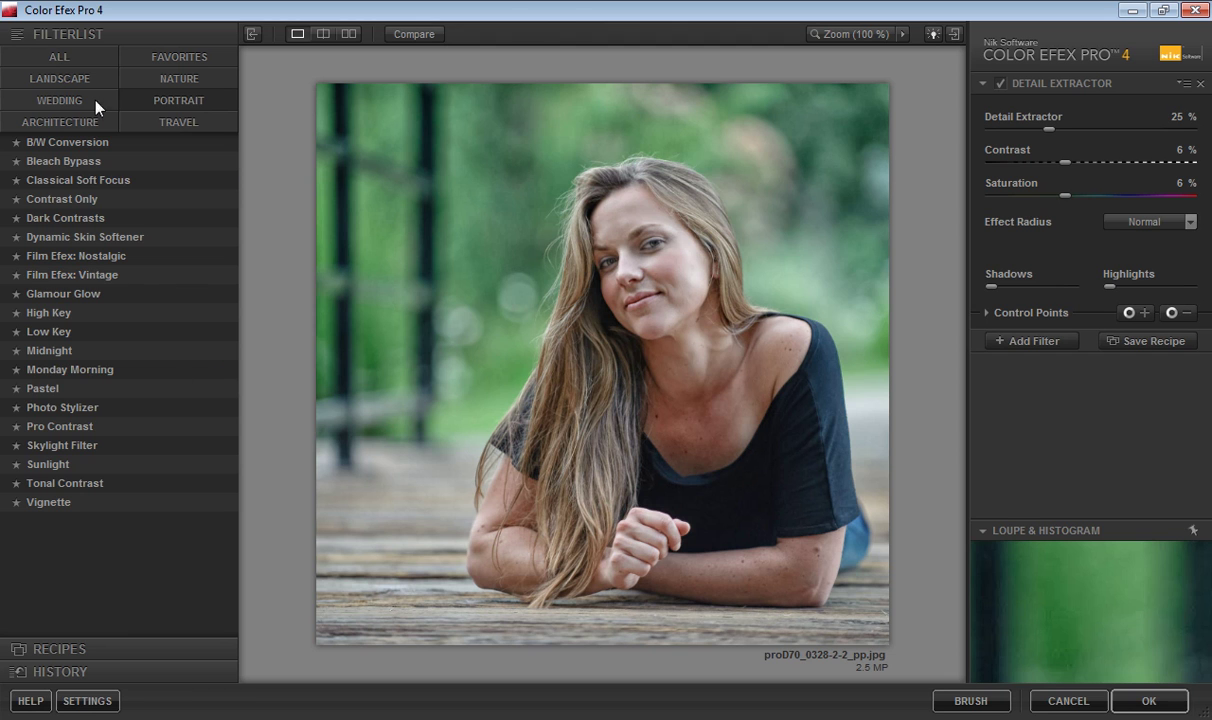
Browse the Landscape and Nature filter categories, then settle on the Portrait category.
click(64, 82)
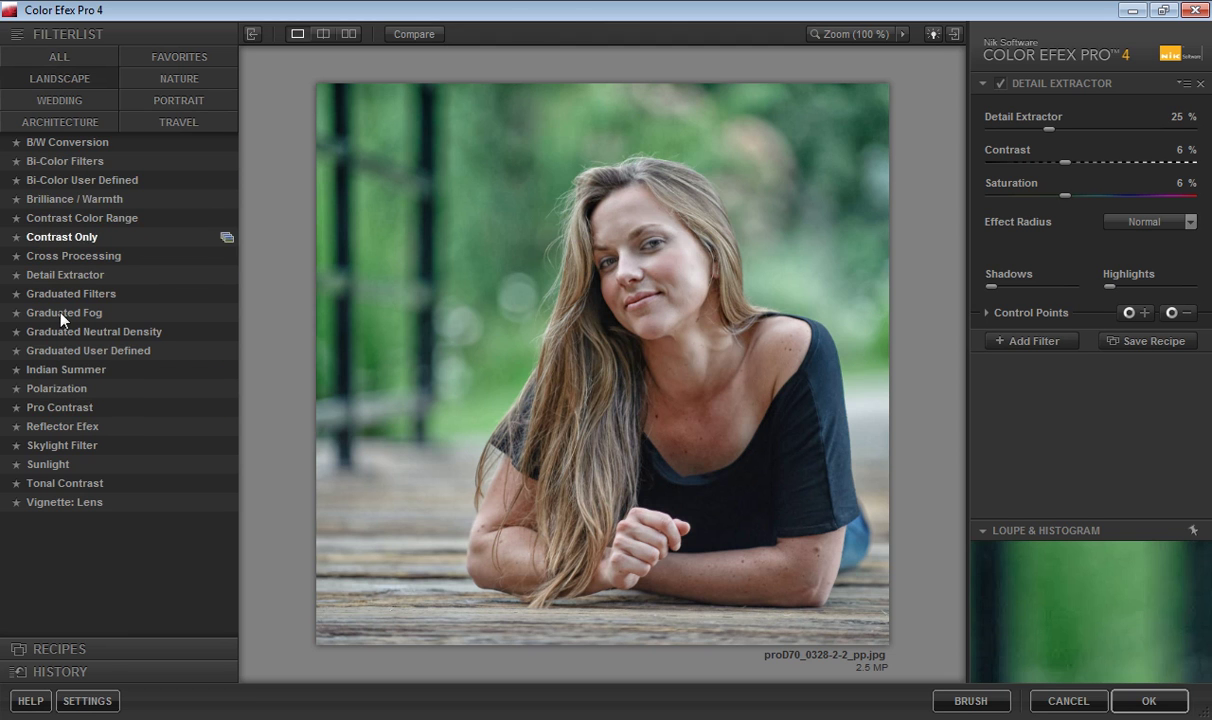
click(155, 80)
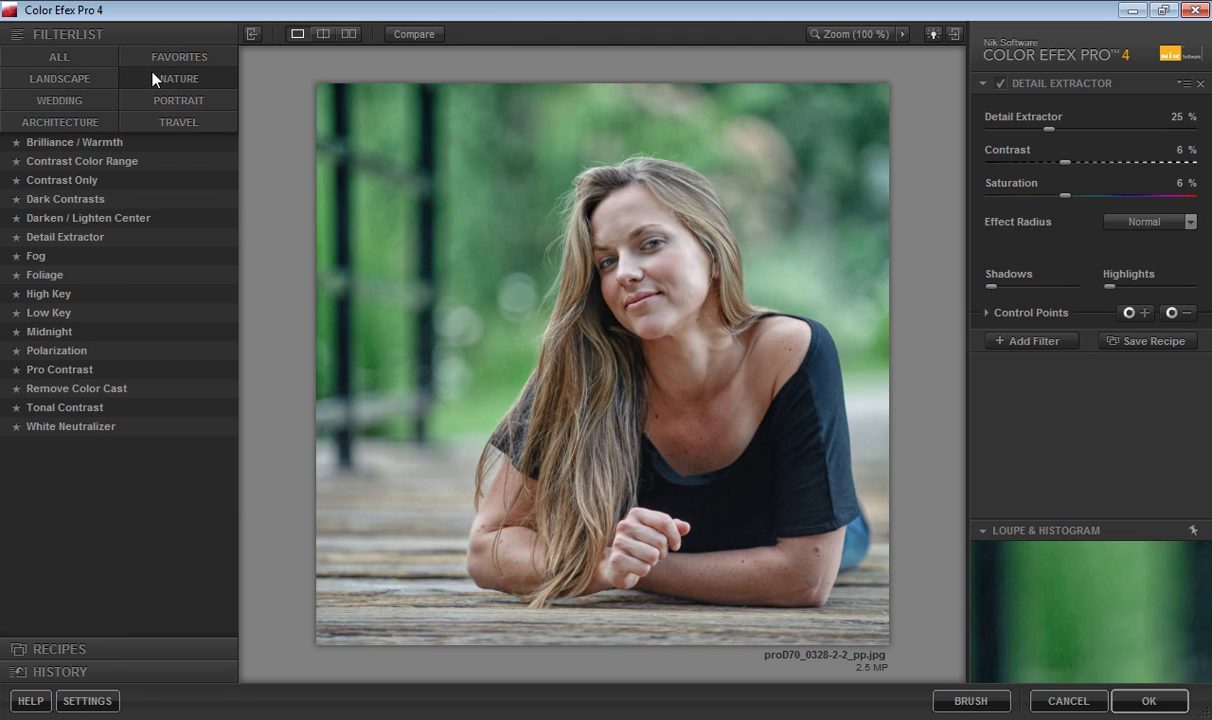
click(184, 104)
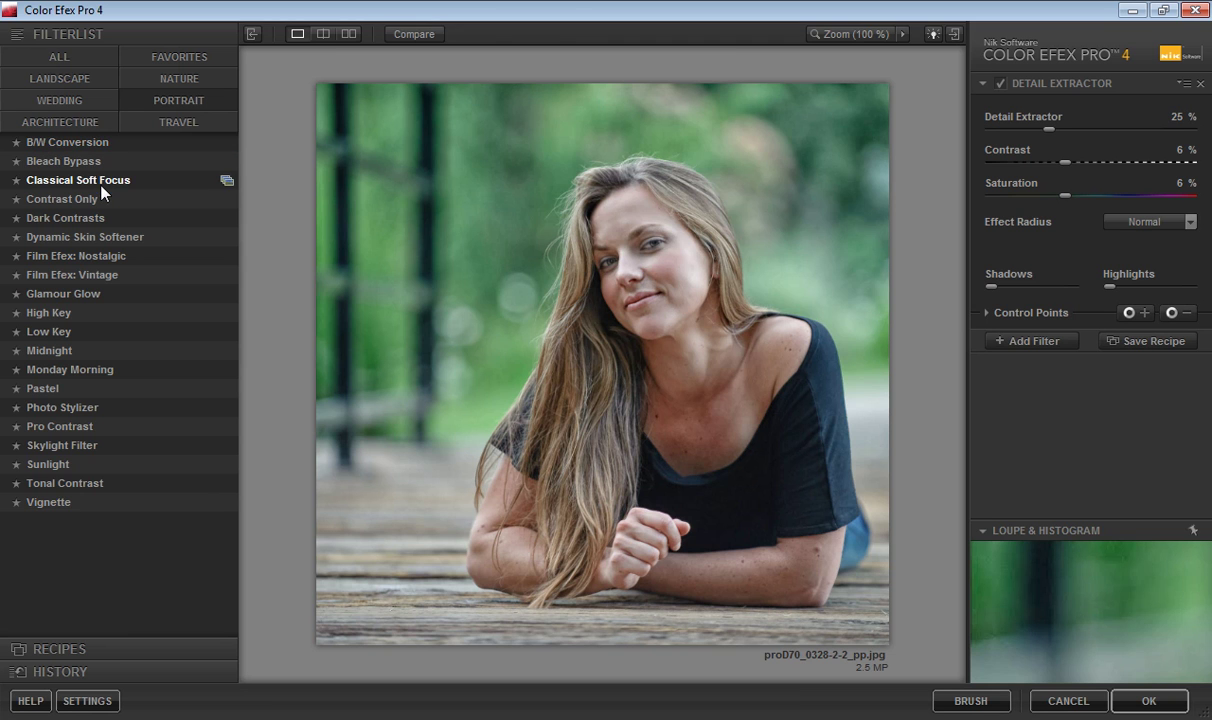
Apply Film Efex: Vintage with Vignette -13%, Brightness 1% and Grain per pixel 500.
click(104, 280)
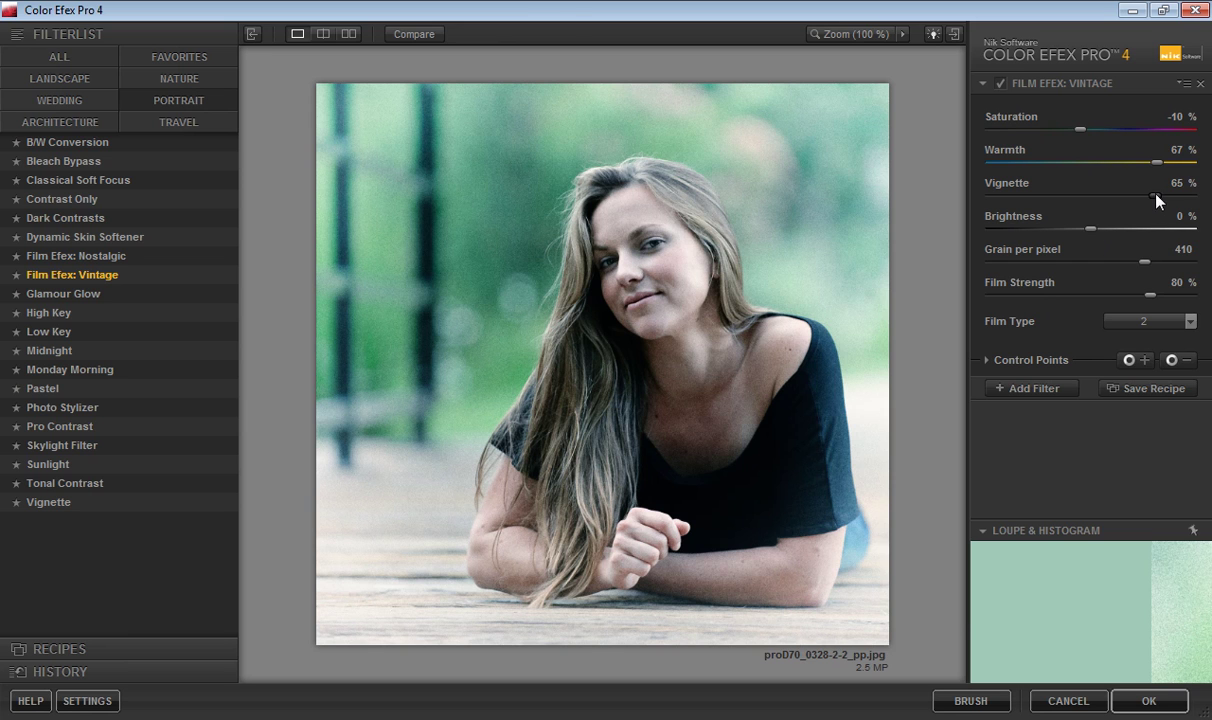
drag(1156, 196, 988, 204)
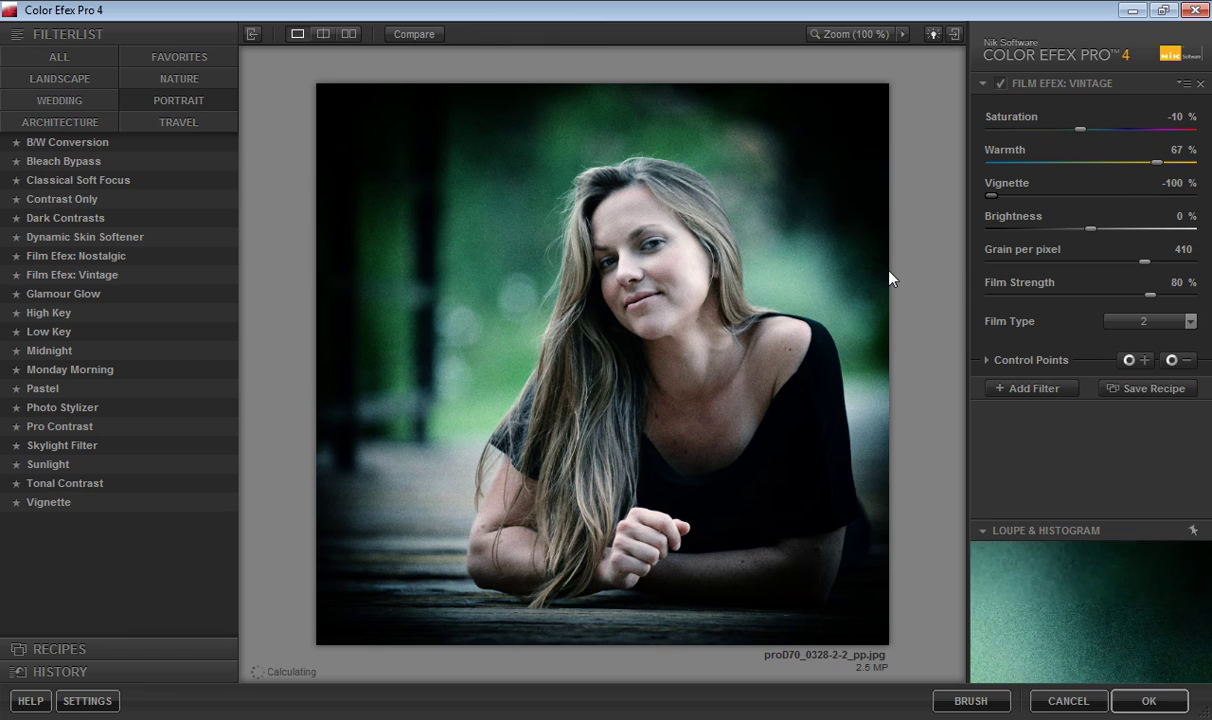
drag(991, 197, 1151, 201)
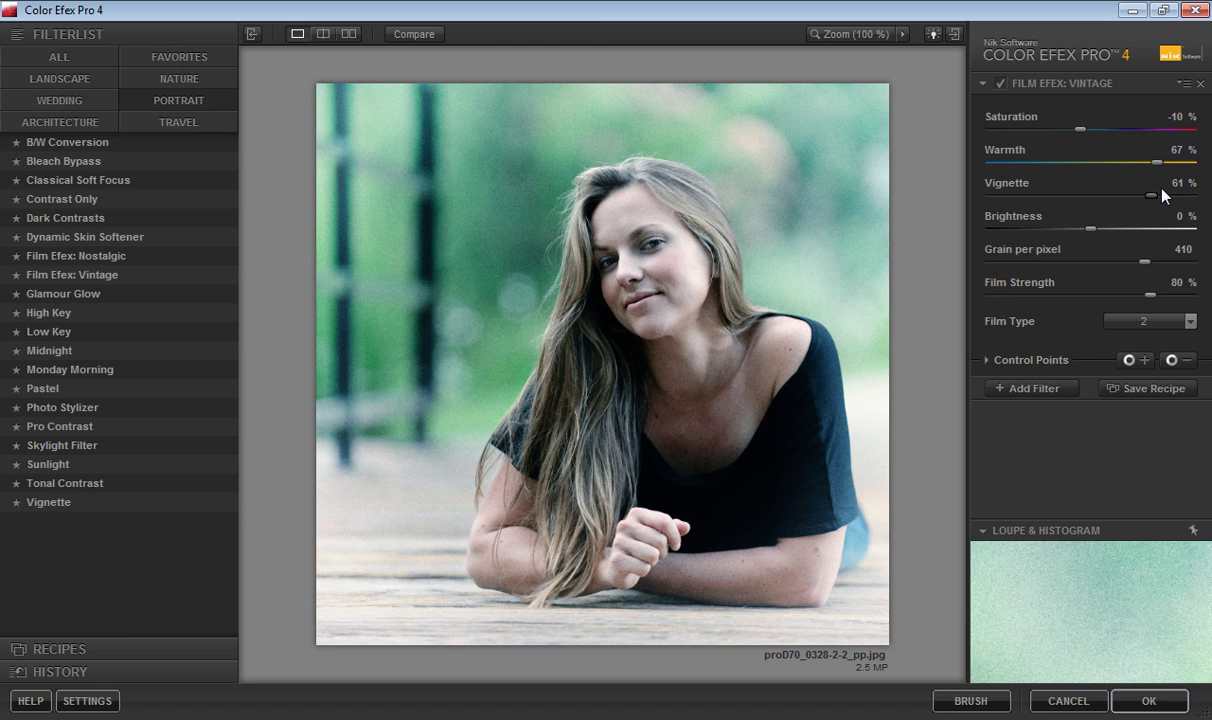
drag(1152, 197, 1077, 198)
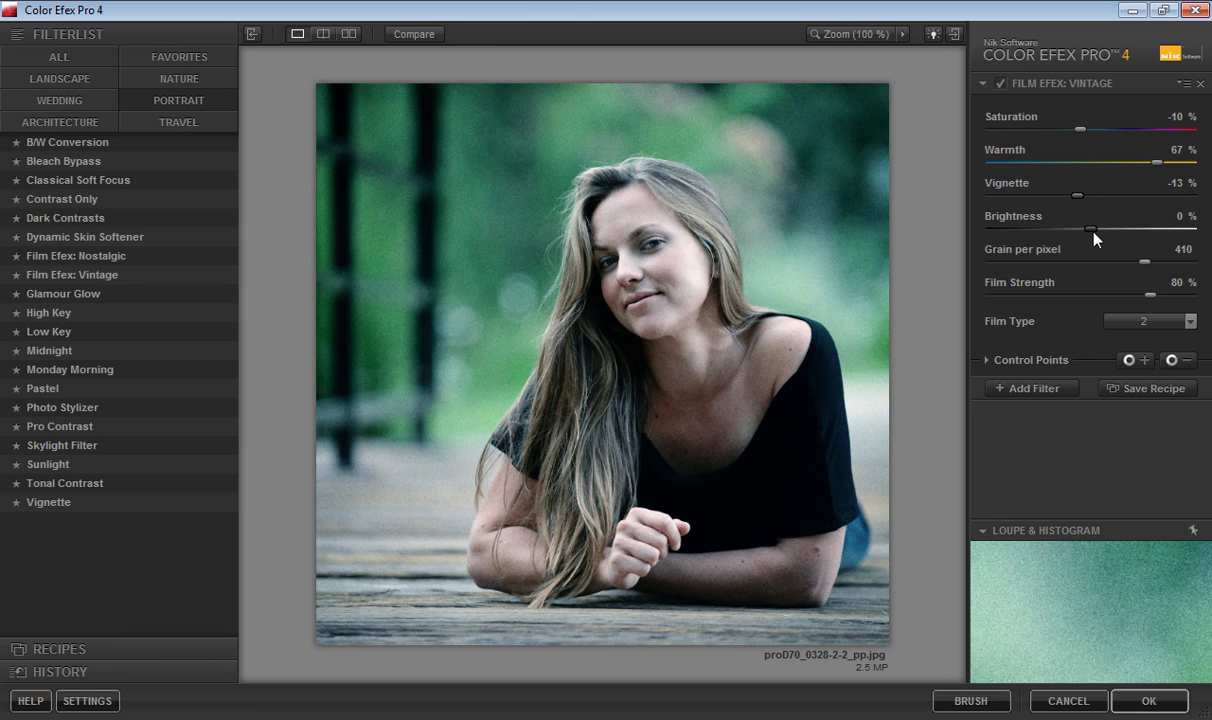
mouse_move(1092, 230)
mouse_down()
mouse_move(1081, 230)
mouse_move(1094, 233)
mouse_up()
drag(1147, 266, 1207, 273)
Switch the vintage film to Film Type 6 and set Film Strength to 77%.
click(1145, 325)
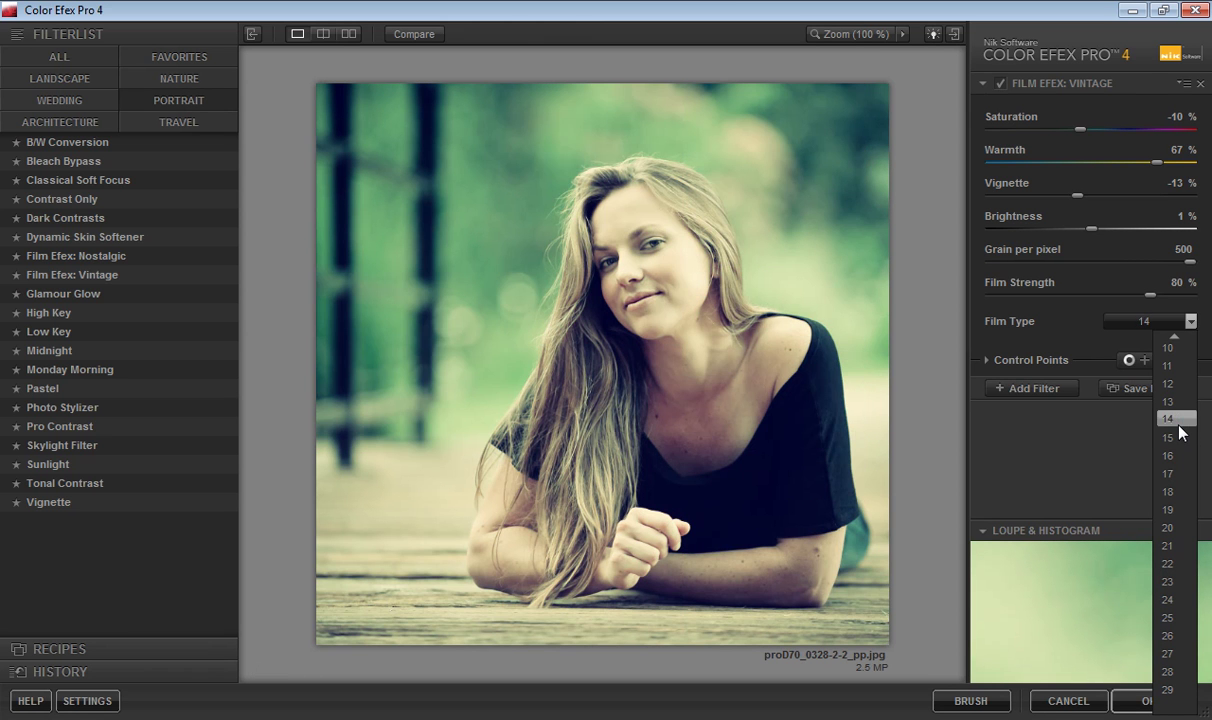
scroll(1178, 440, up, 3)
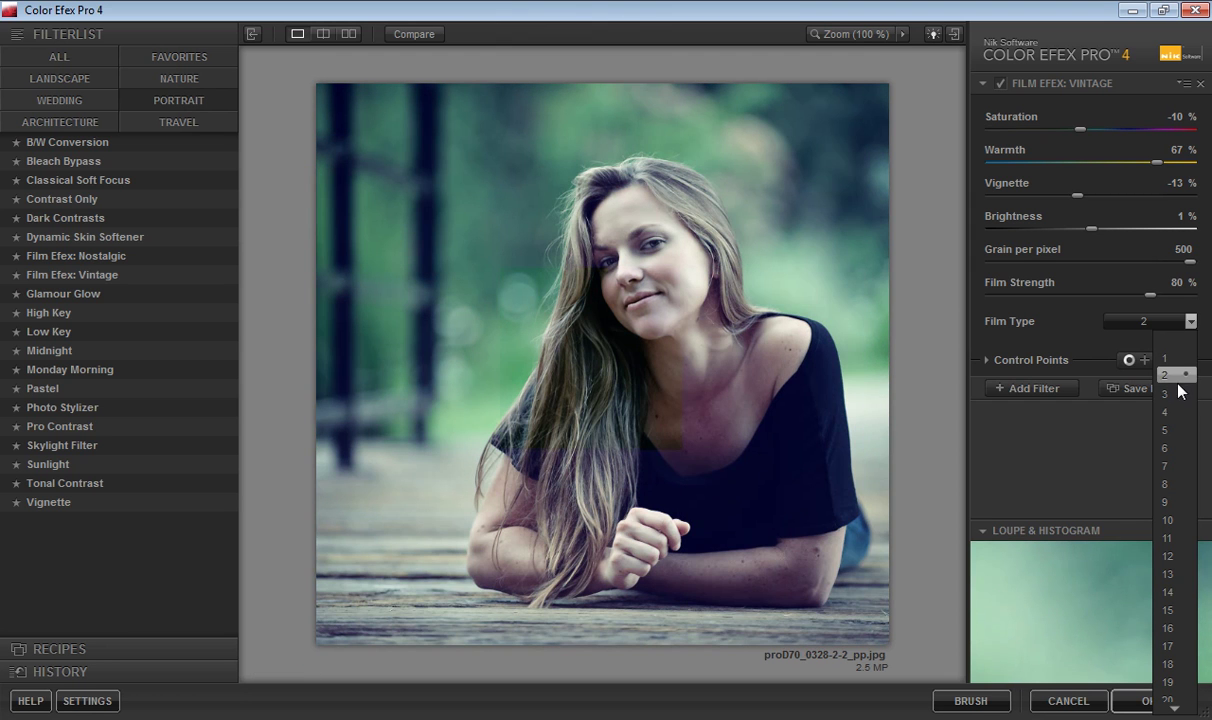
click(1177, 451)
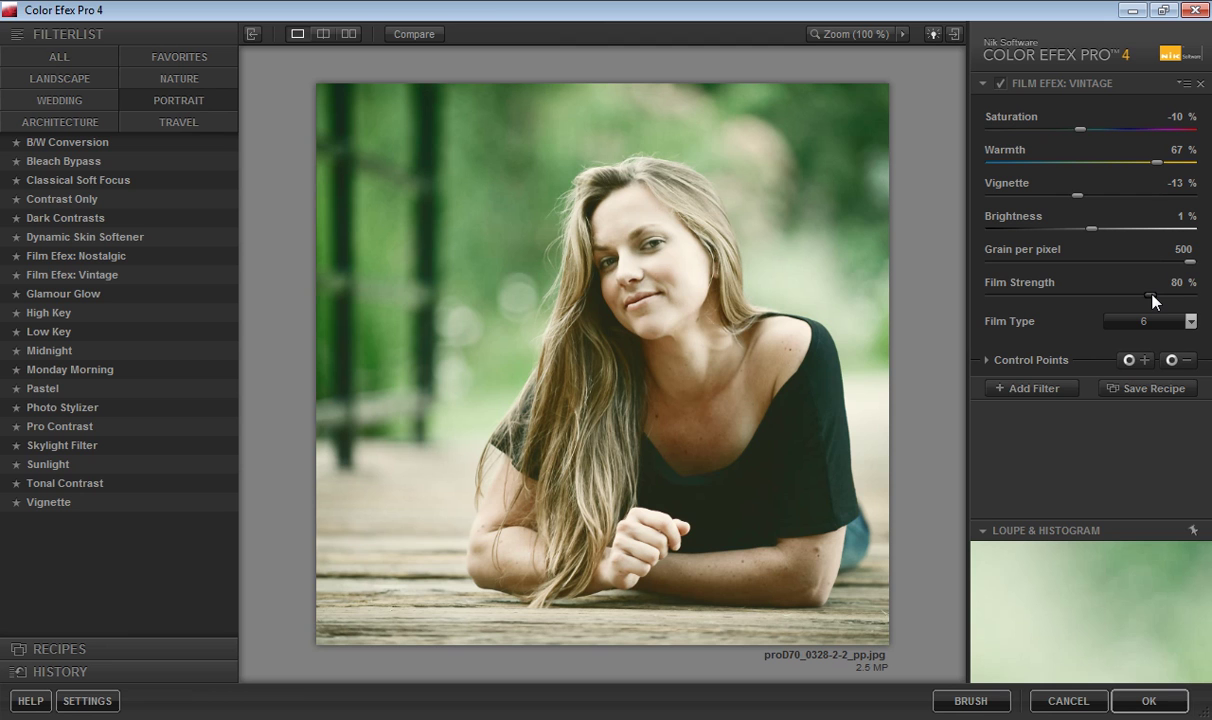
drag(1152, 300, 1208, 305)
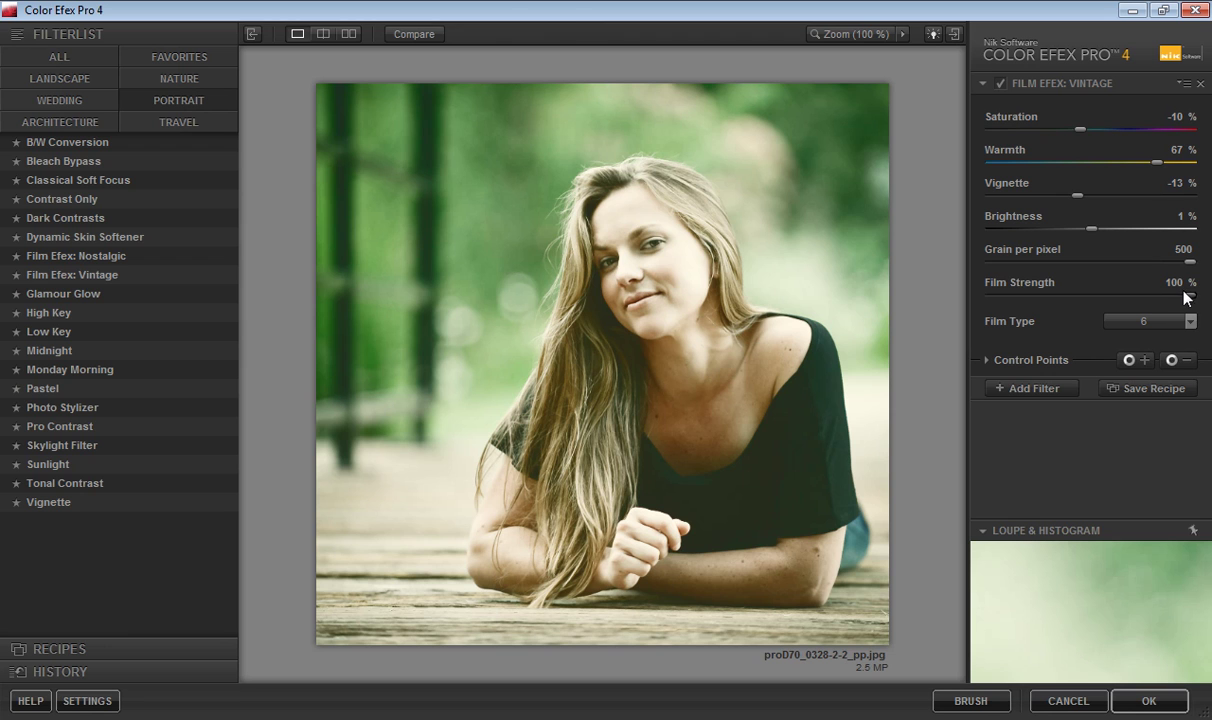
drag(1191, 296, 1184, 297)
drag(1162, 296, 1152, 304)
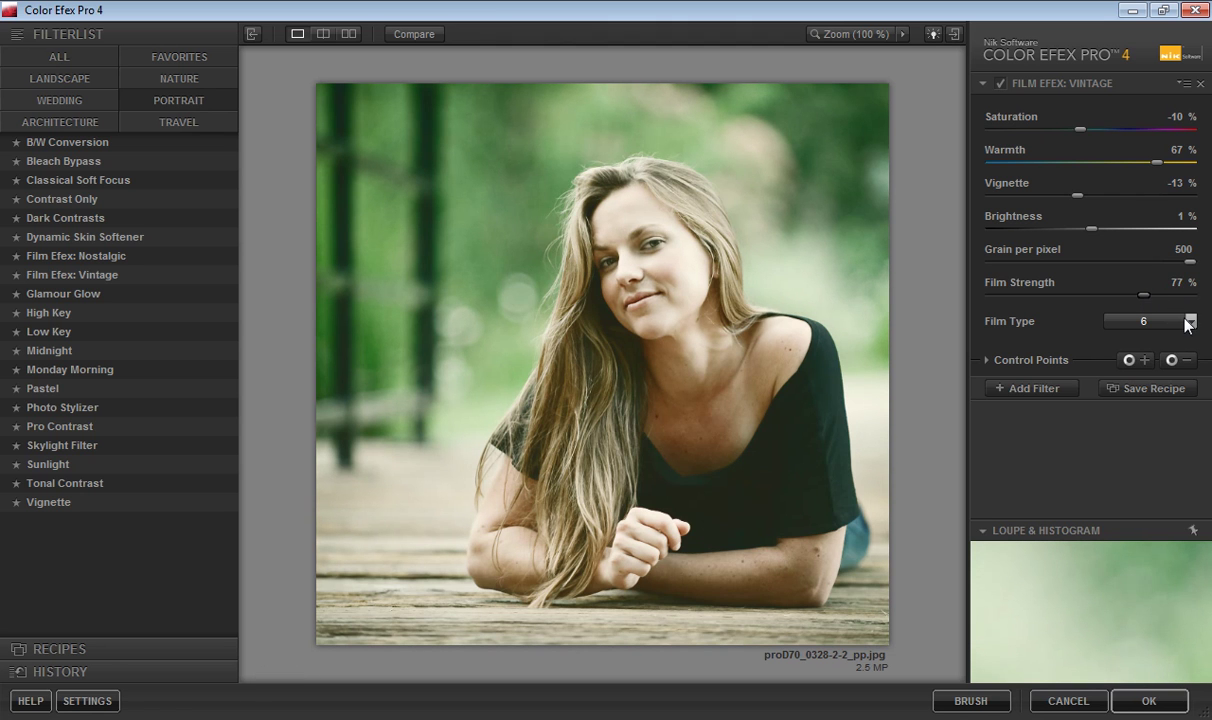
Change to Film Type 8 with Vignette -30%, Brightness 11% and Warmth 28%.
click(1190, 321)
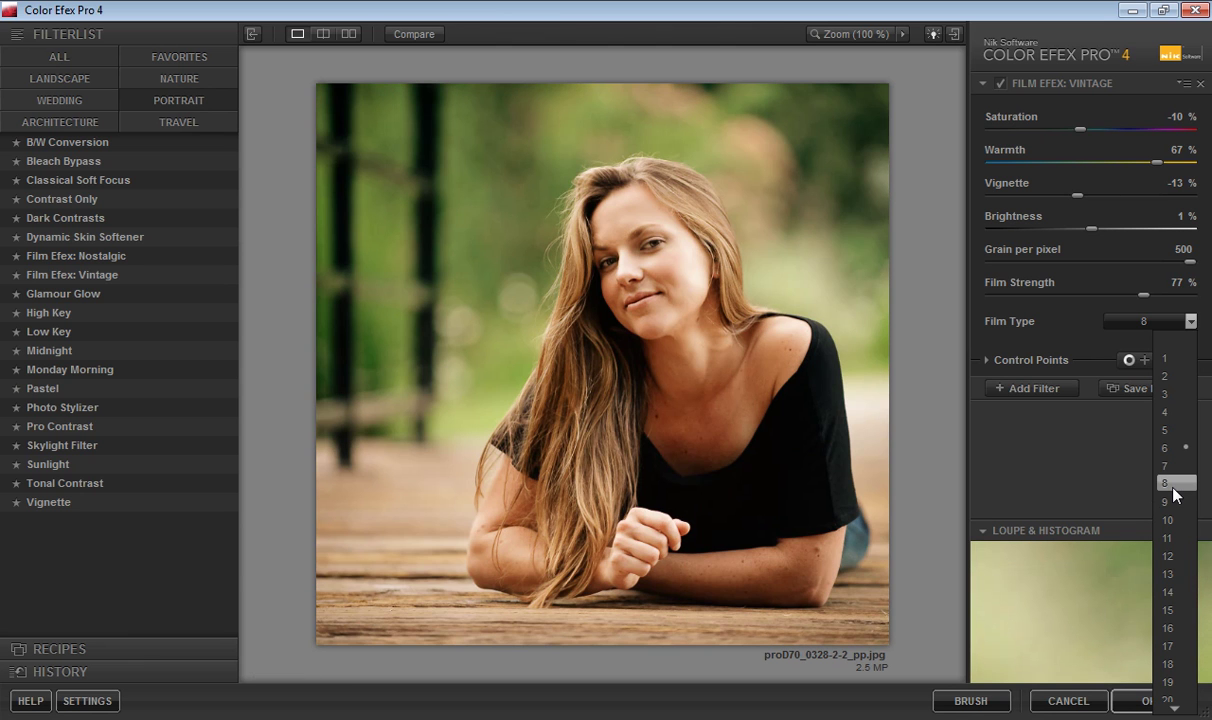
click(1175, 484)
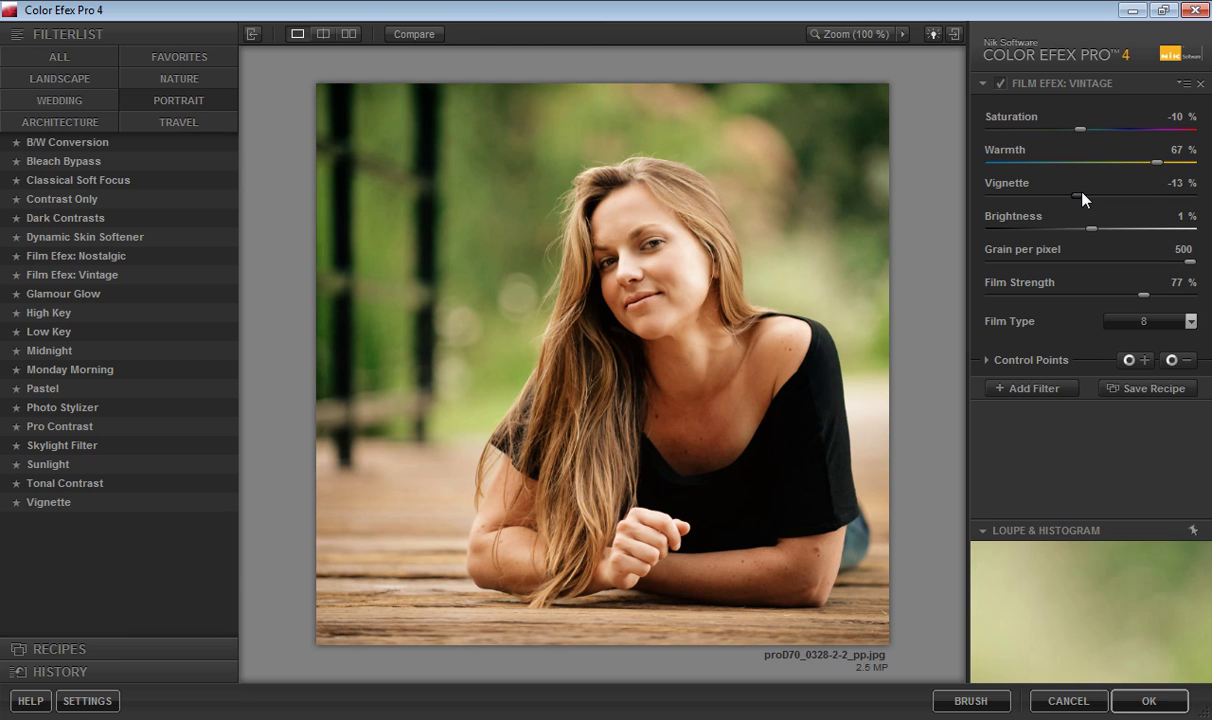
drag(1076, 197, 1061, 199)
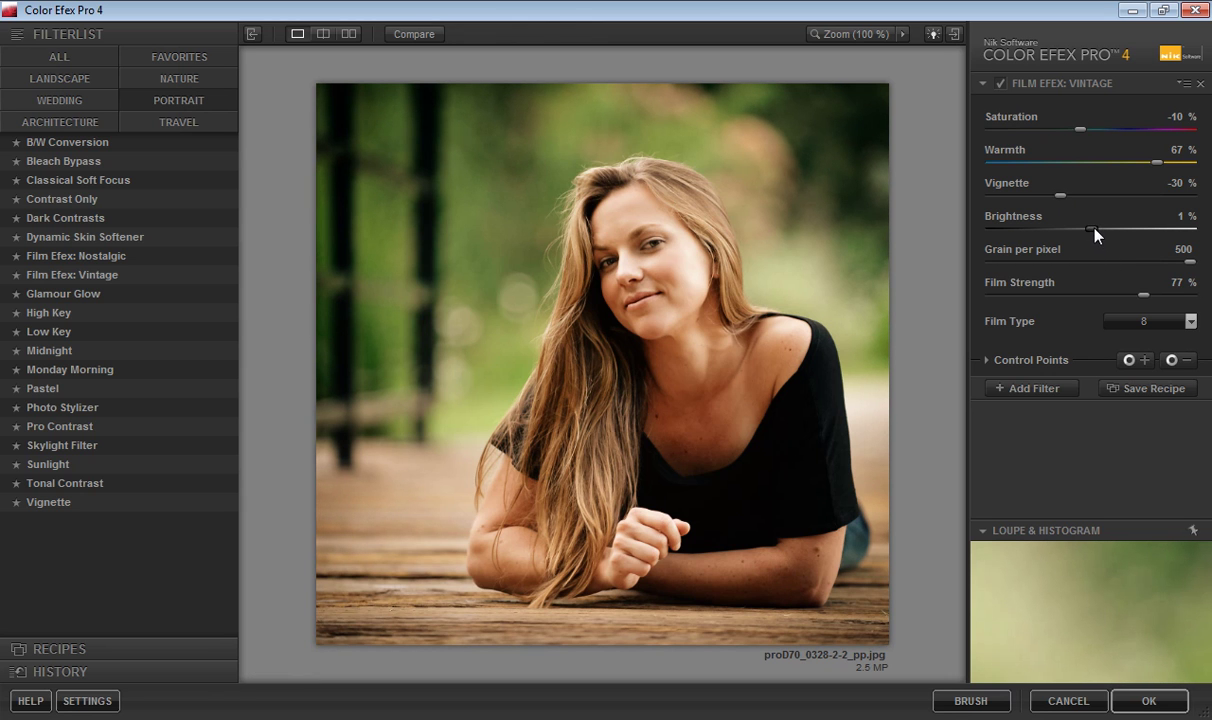
drag(1097, 233, 1103, 233)
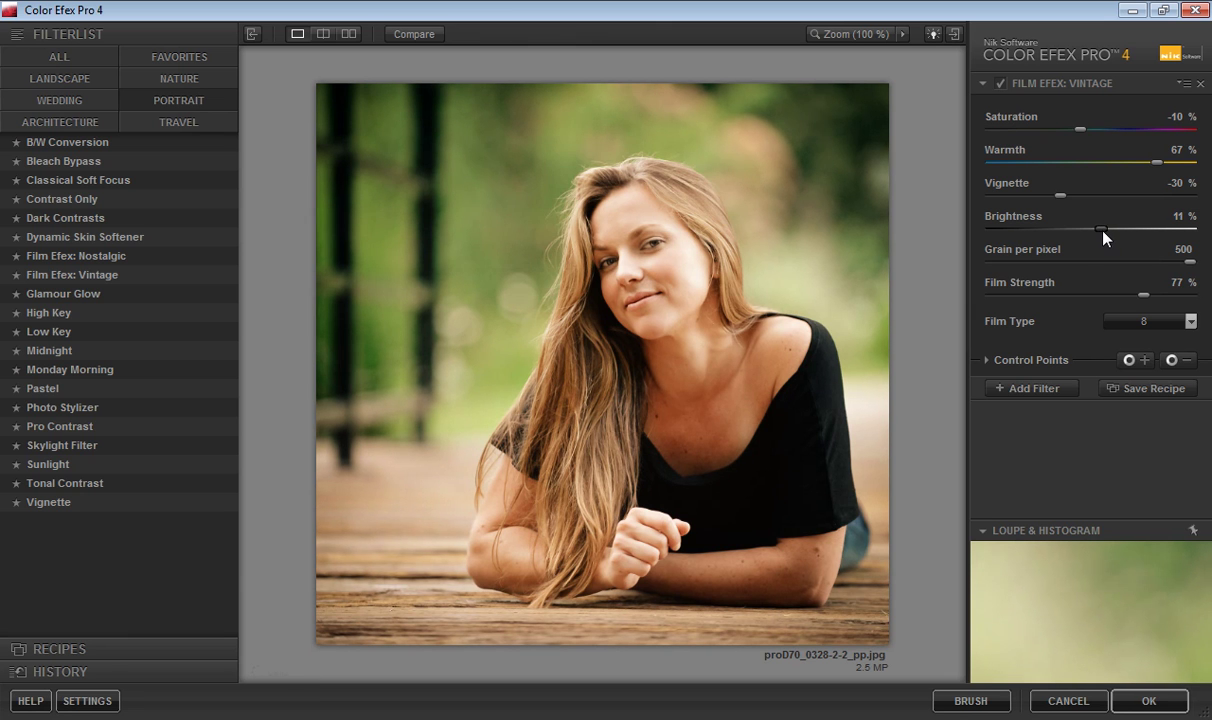
drag(1158, 165, 1136, 166)
drag(1135, 170, 1078, 175)
drag(1078, 170, 1118, 165)
click(988, 362)
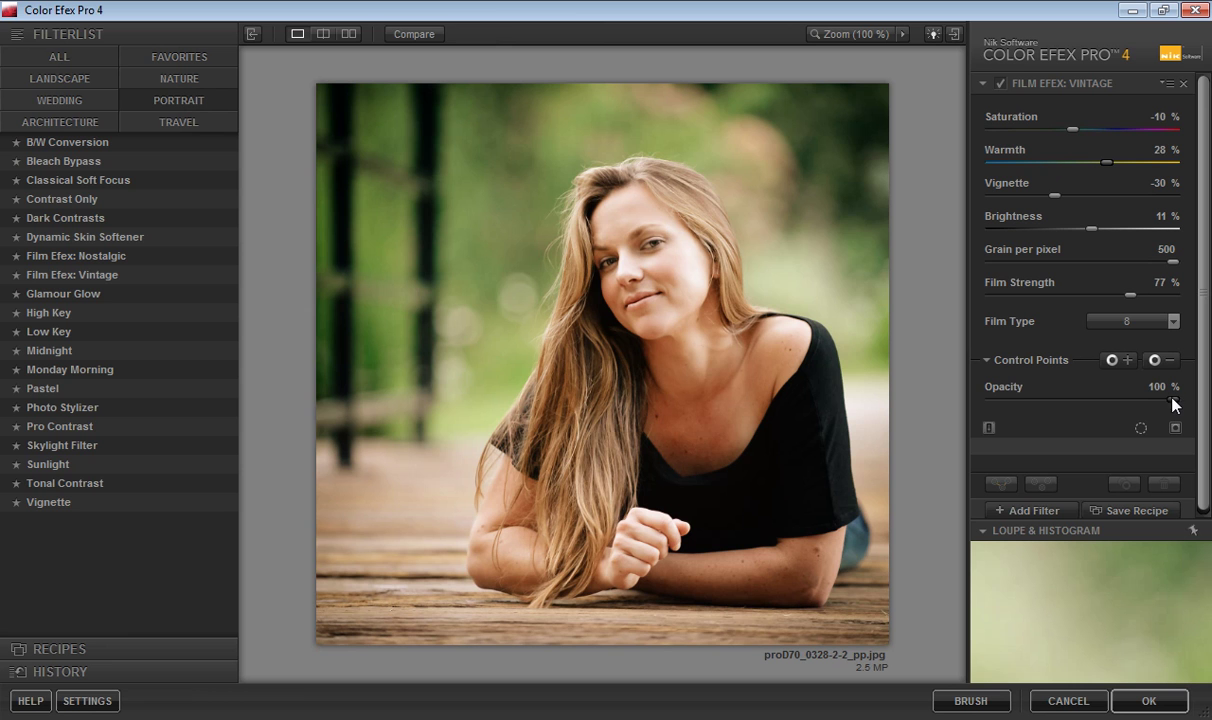
mouse_move(1173, 403)
mouse_down()
mouse_move(995, 405)
mouse_move(1193, 400)
mouse_up()
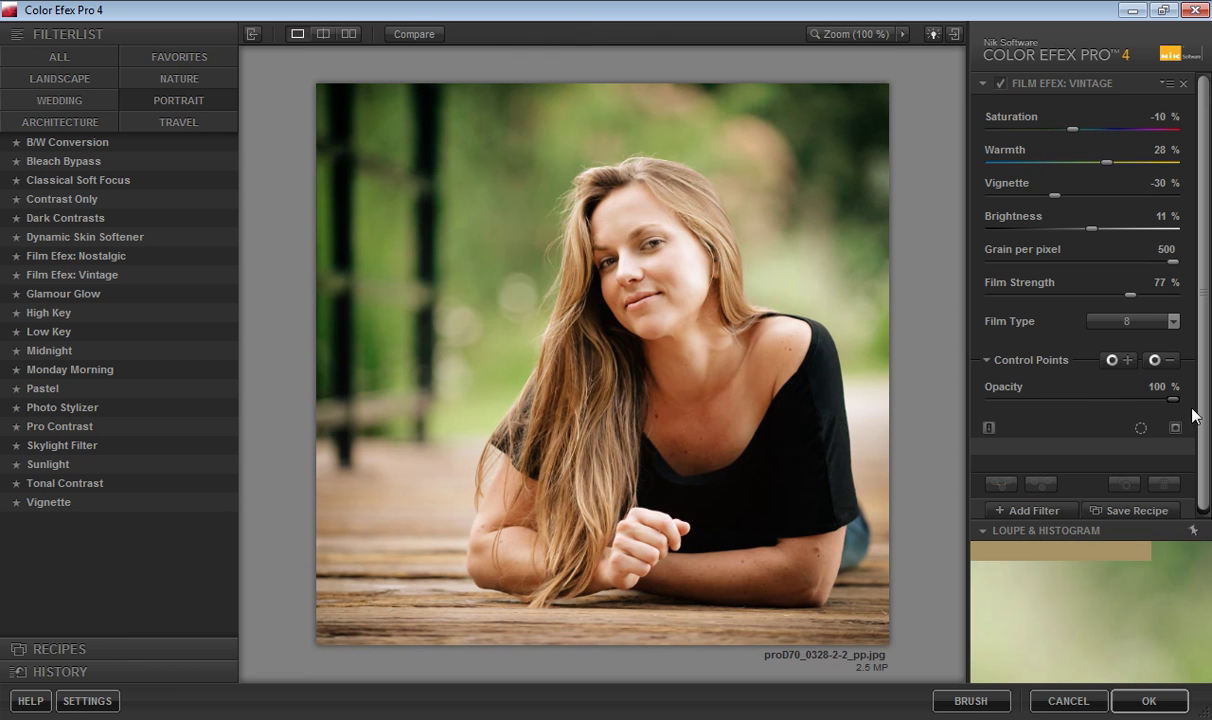
scroll(1080, 300, down, 1)
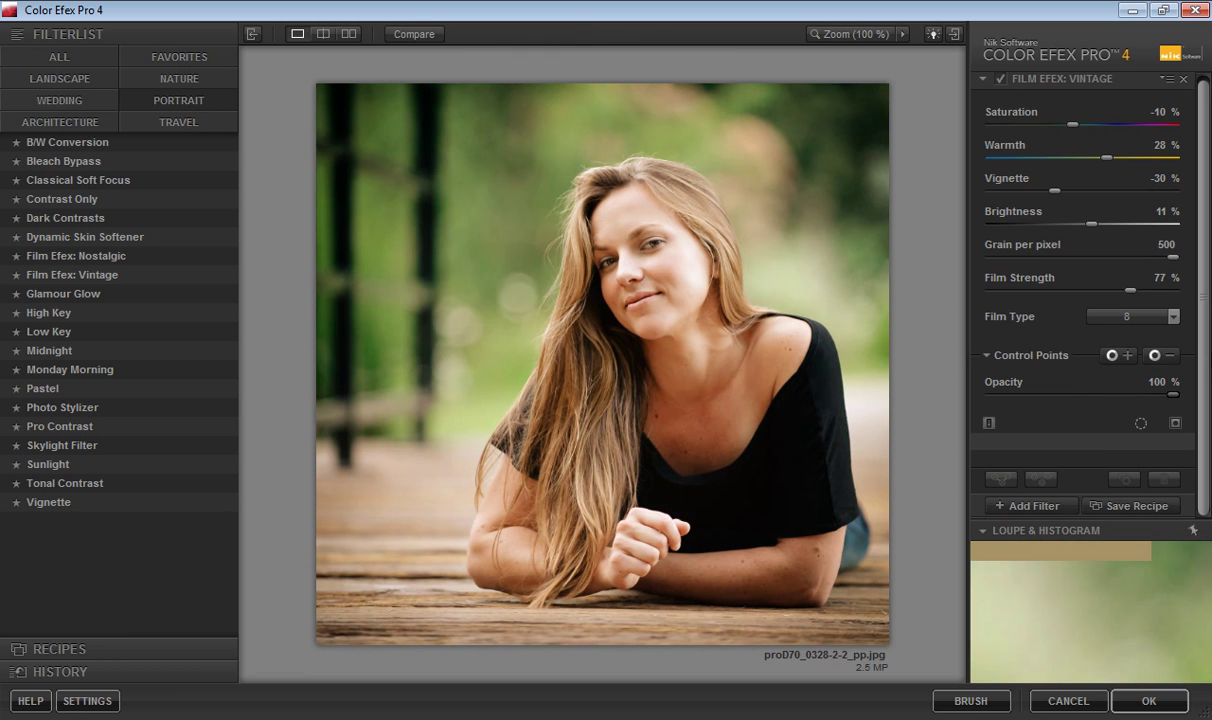
click(989, 357)
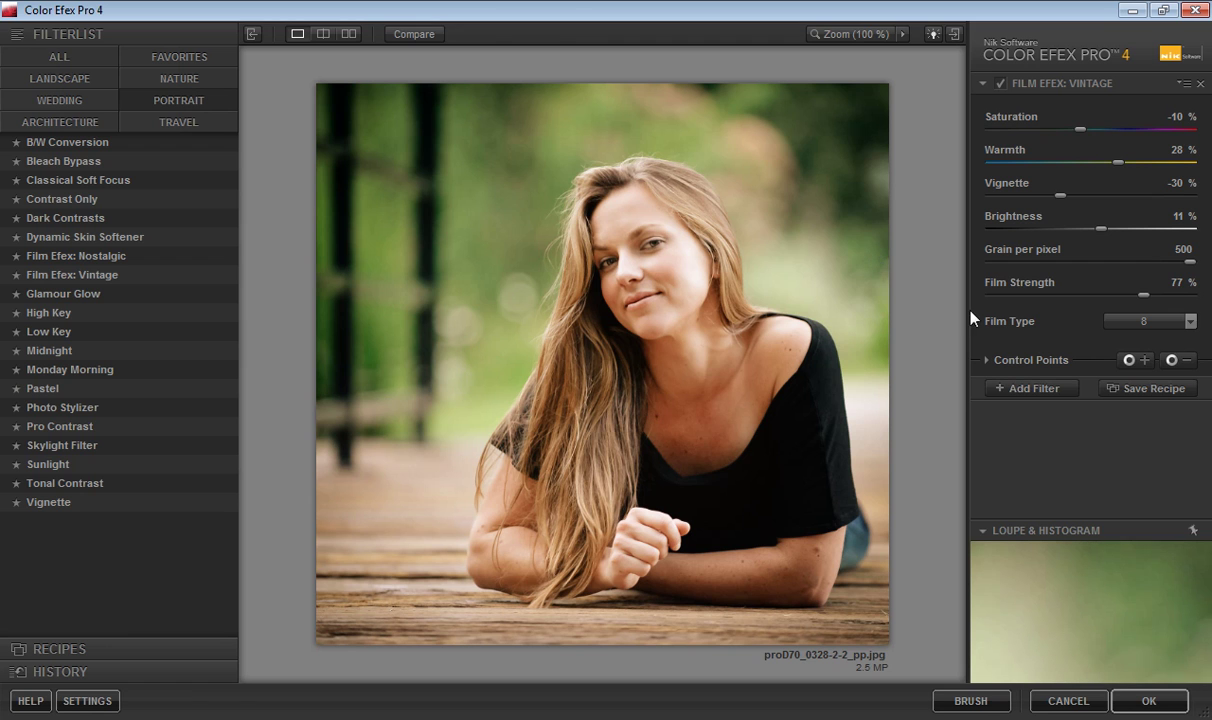
Stack a Detail Extractor at 8% with 0% Contrast, then add an empty third filter slot.
click(1024, 394)
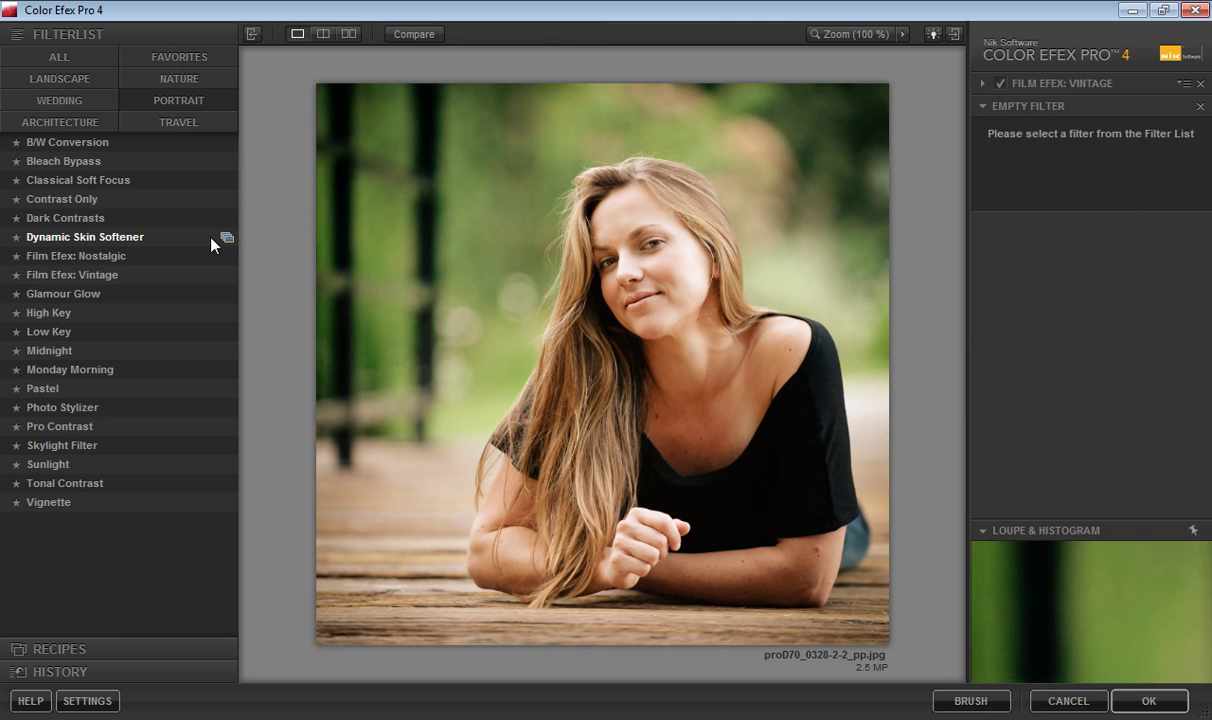
click(61, 76)
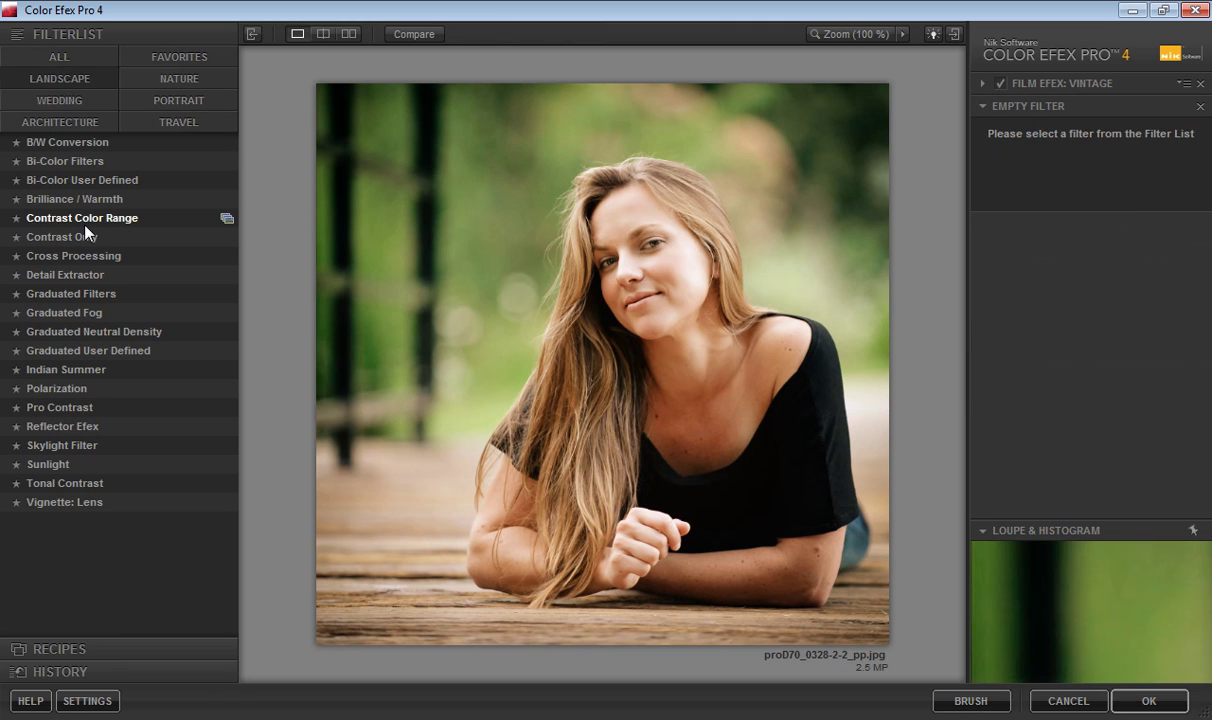
click(63, 276)
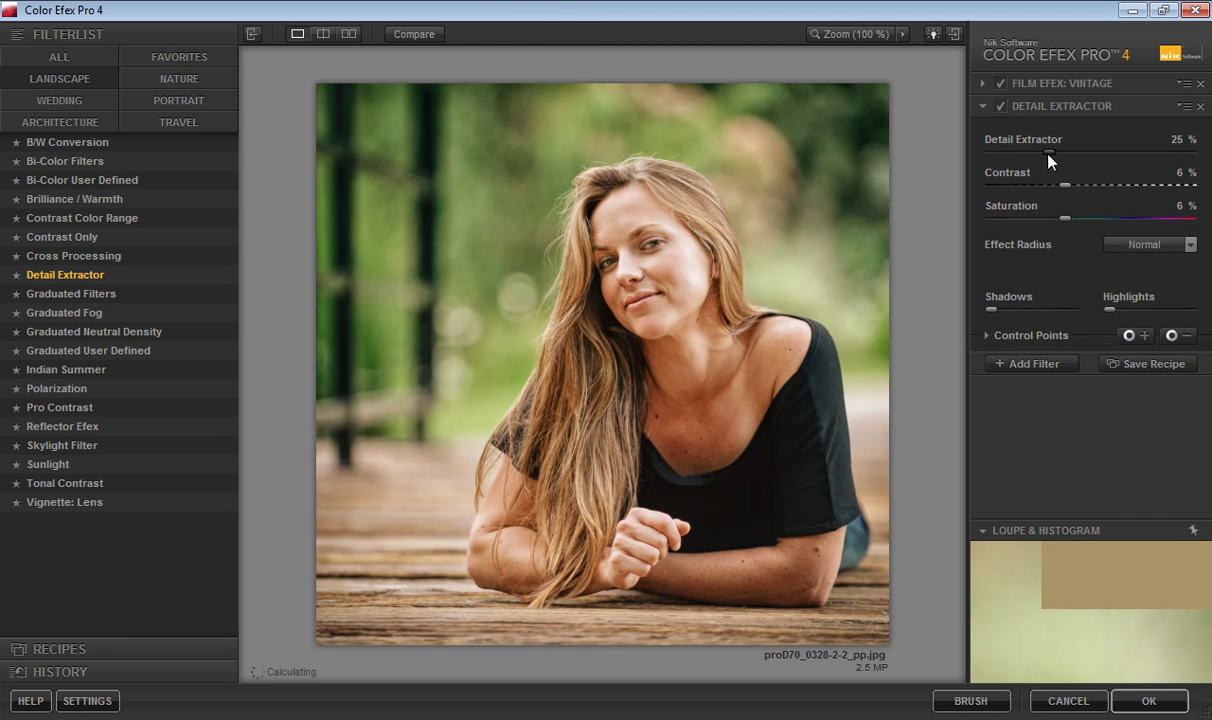
drag(1046, 153, 1021, 153)
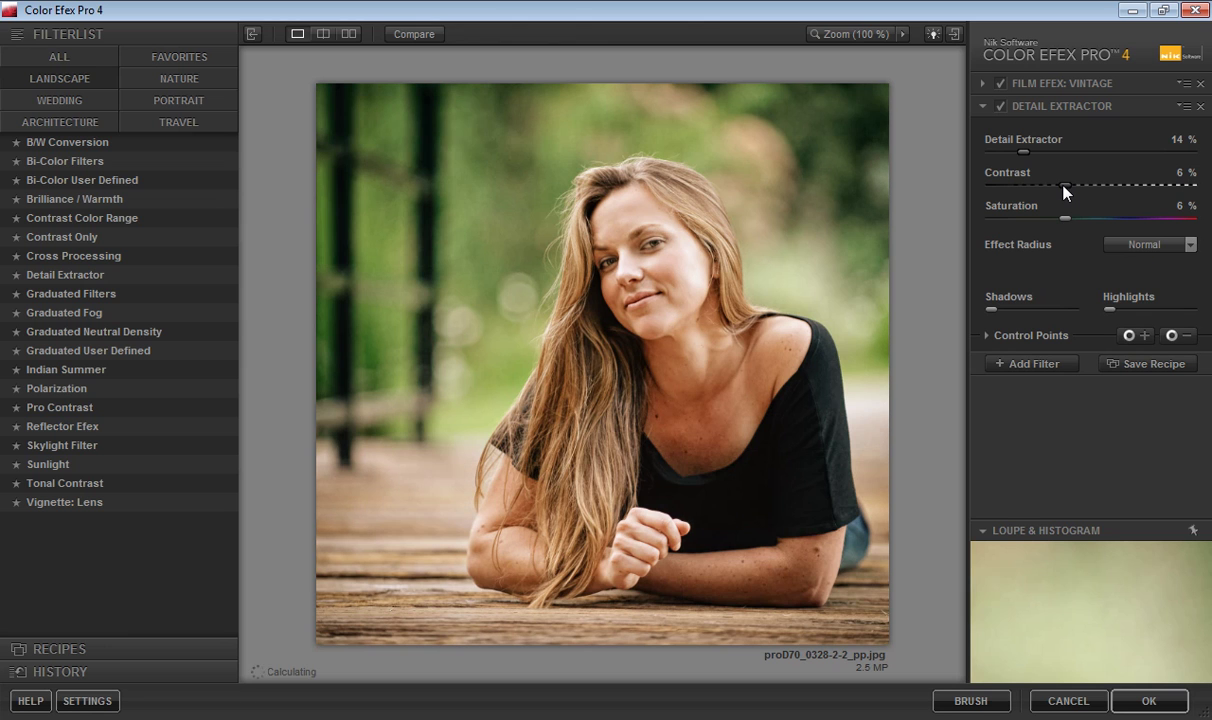
drag(1061, 185, 1057, 185)
drag(1020, 157, 1007, 152)
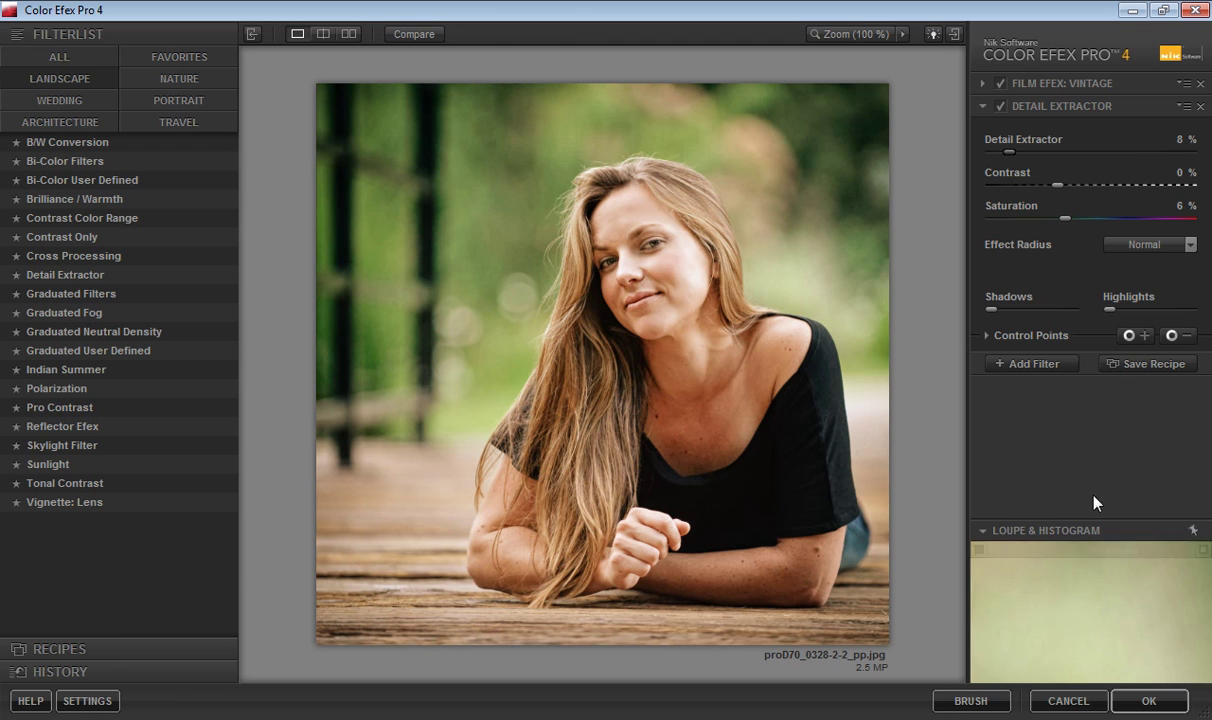
click(1038, 366)
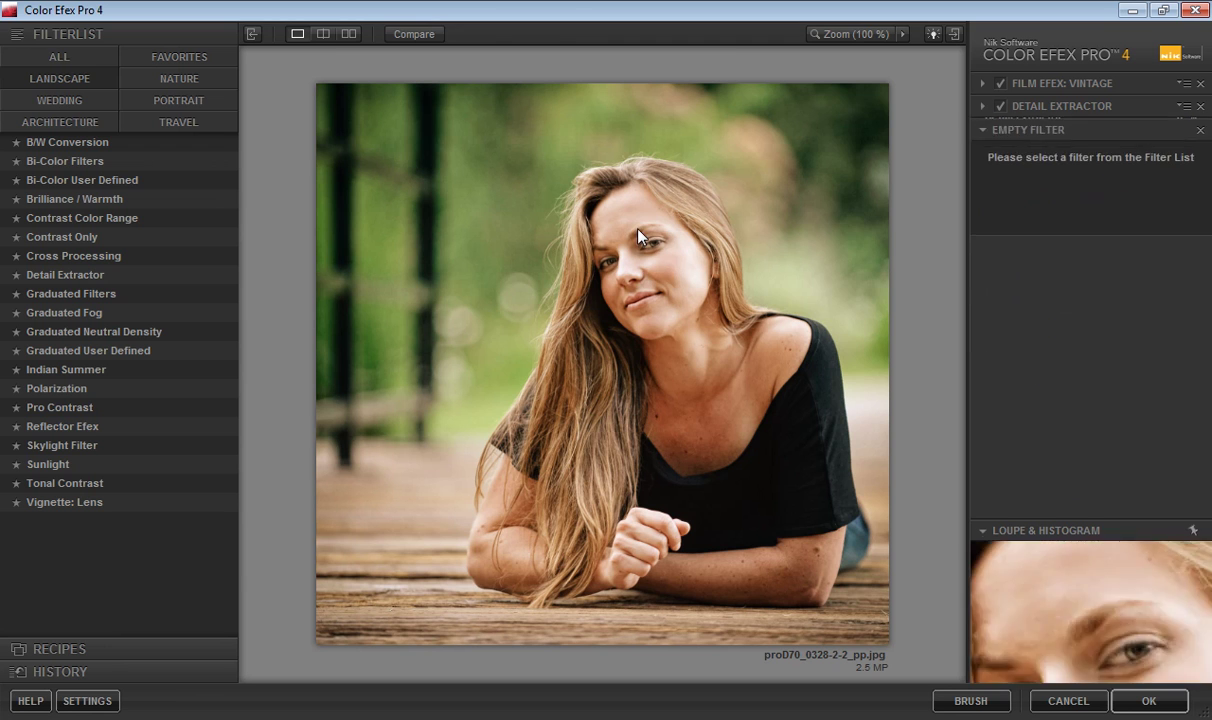
Add a Nature Fog filter at 12% Intensity using Method 4.
click(157, 104)
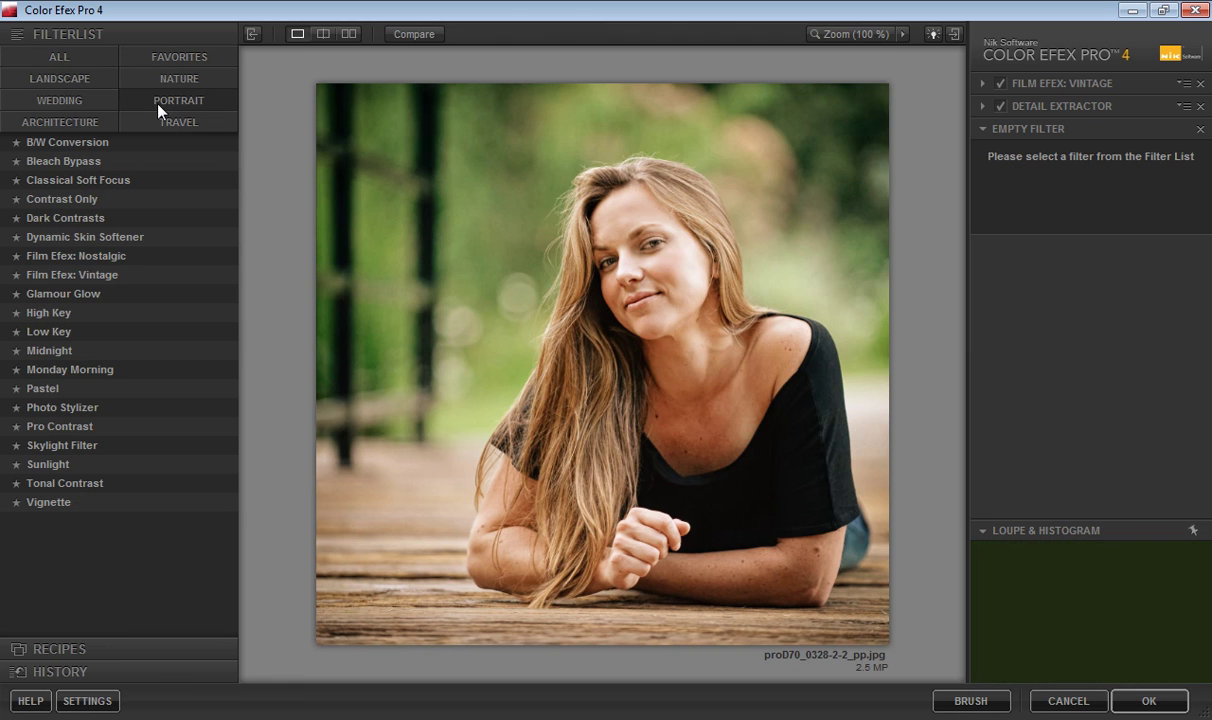
click(160, 79)
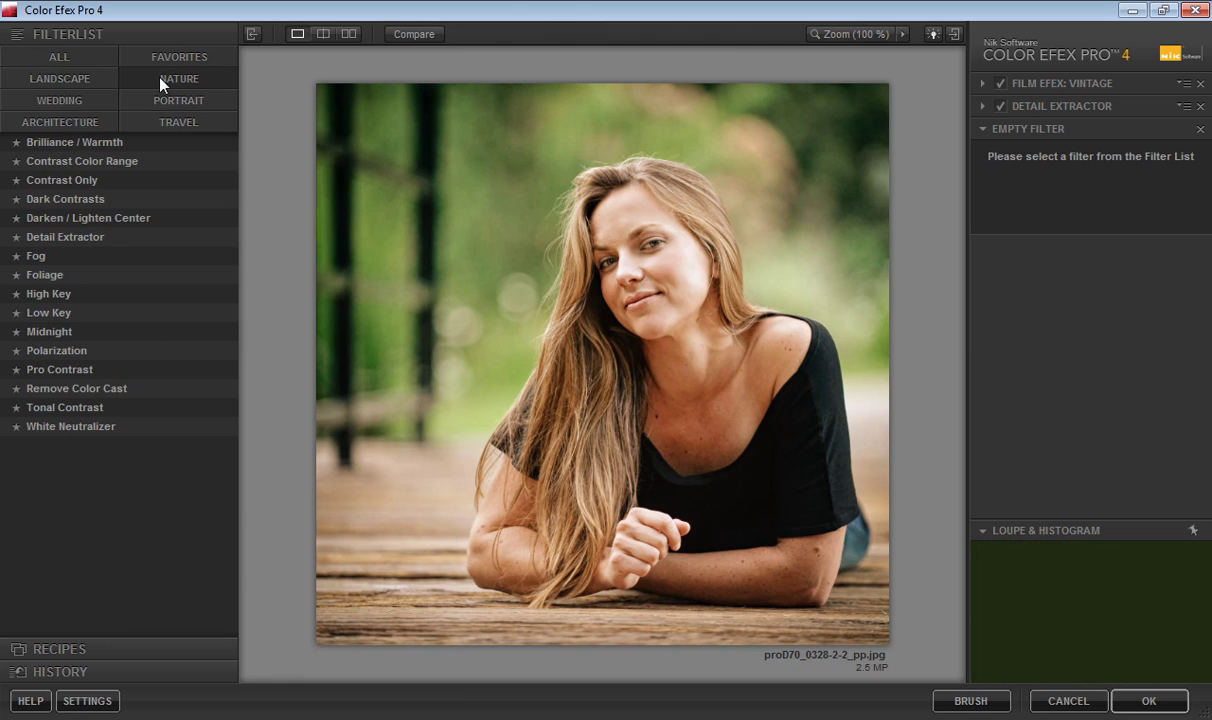
click(54, 257)
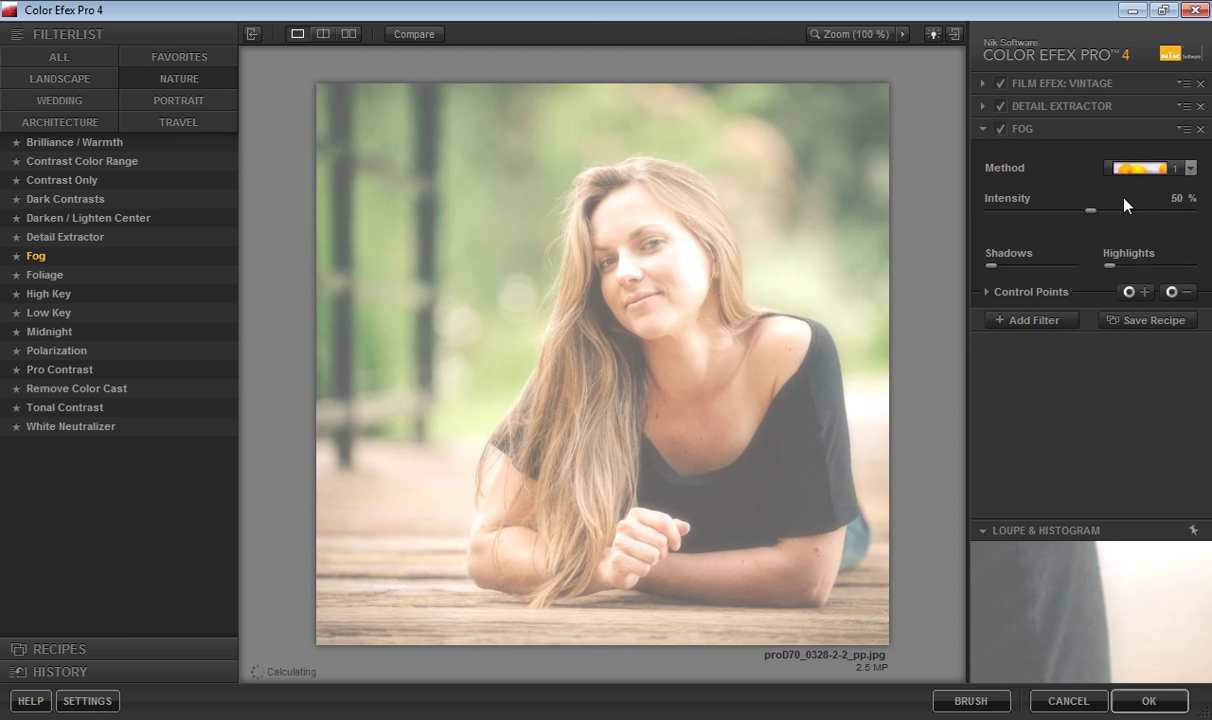
drag(1093, 212, 1028, 213)
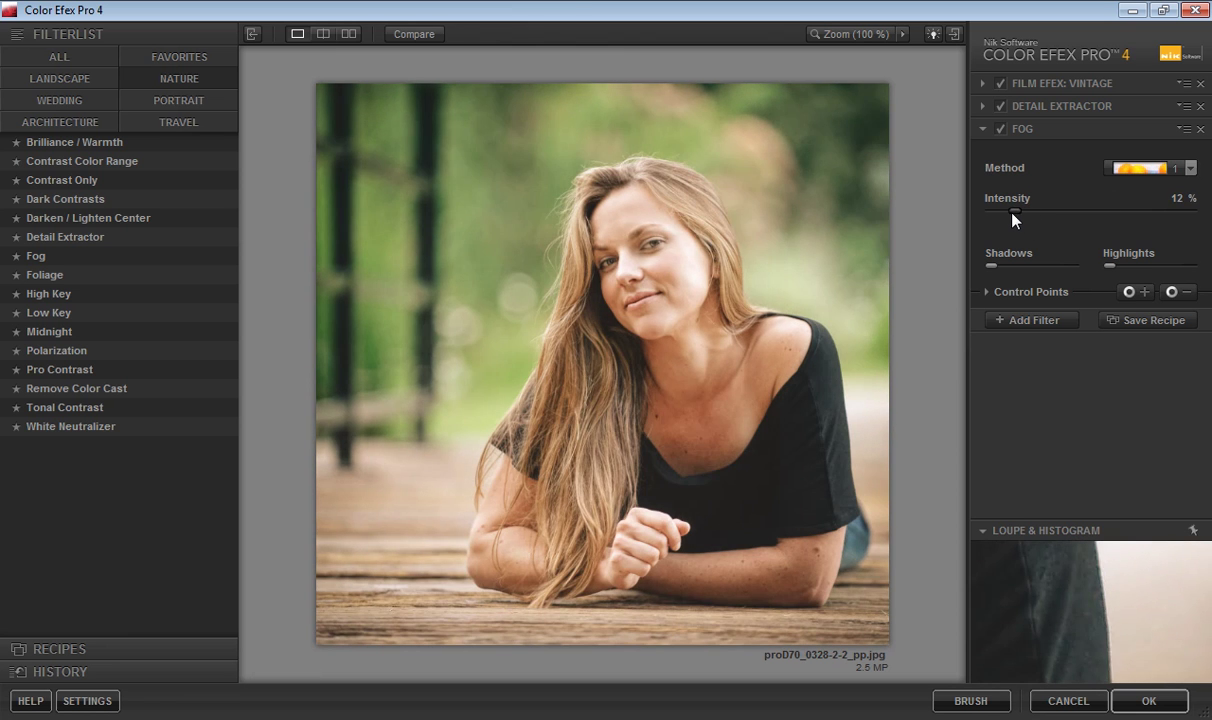
click(1163, 172)
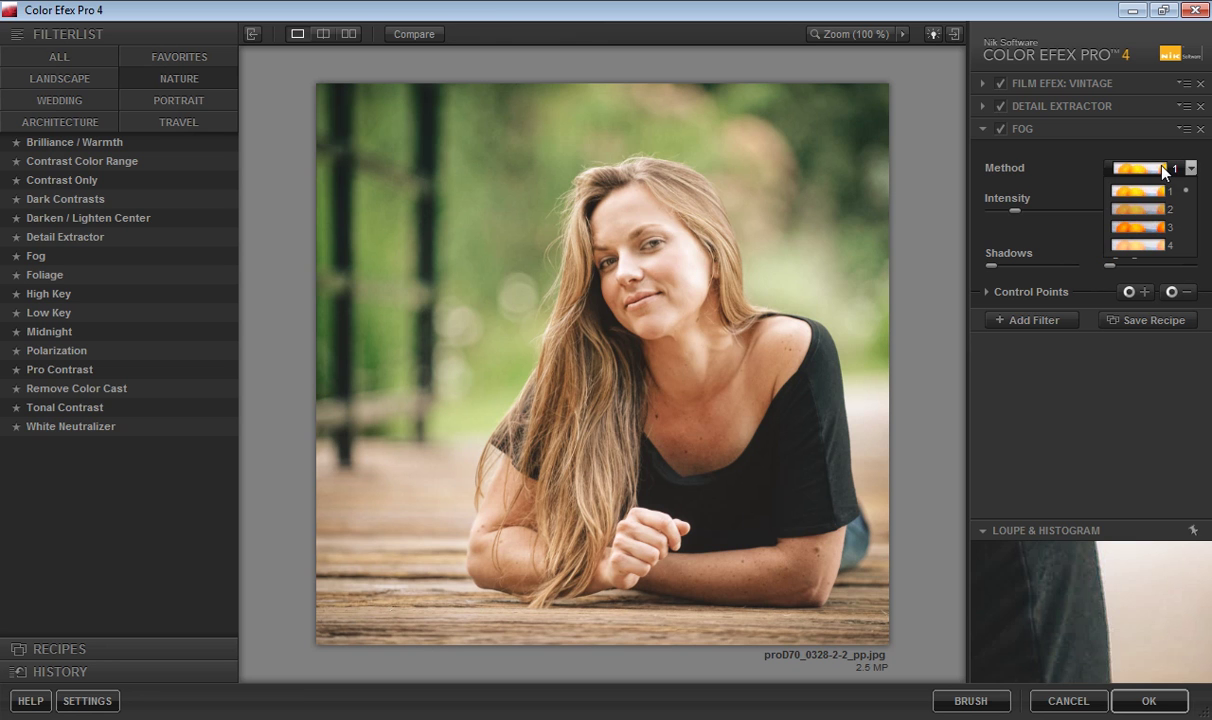
click(1172, 248)
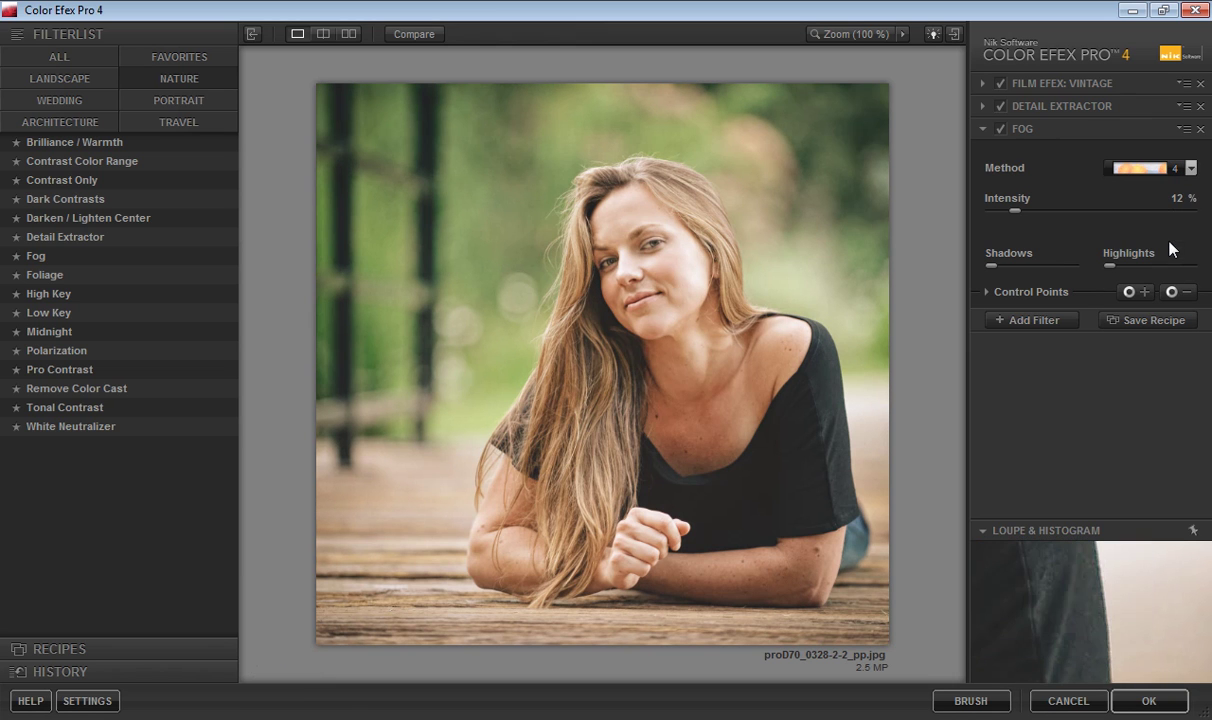
Turn the Detail Extractor strength down to nearly 0%.
click(1088, 88)
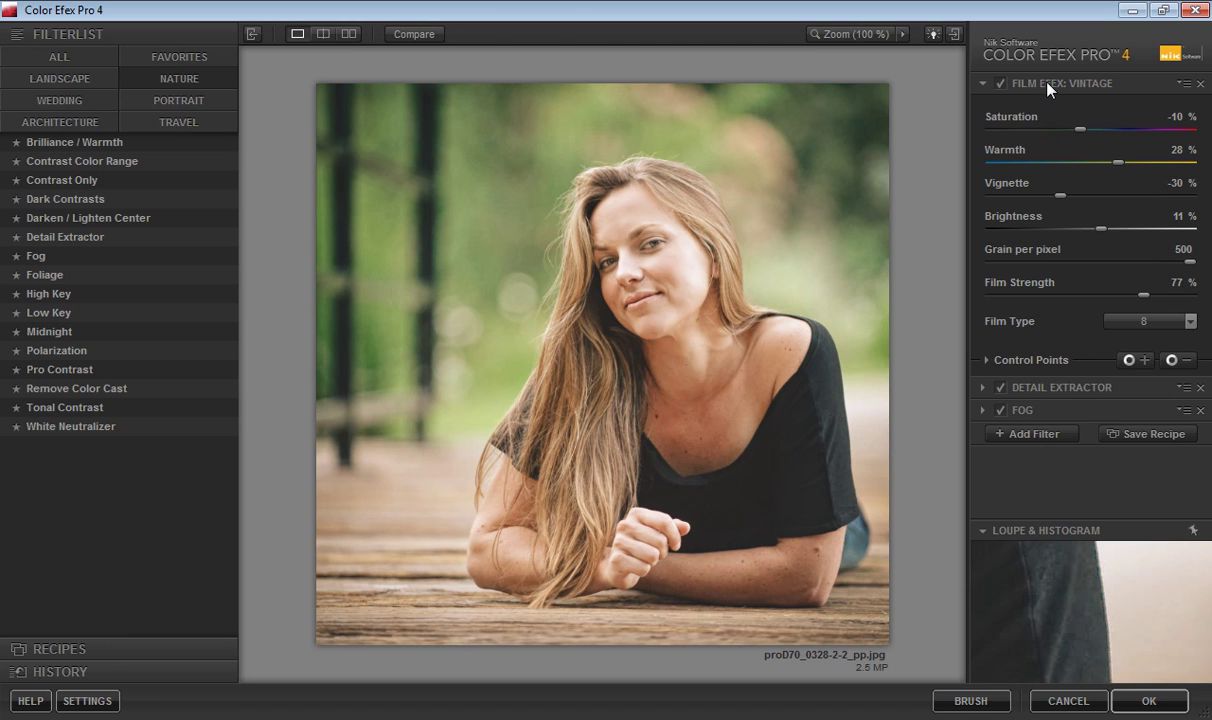
click(1055, 389)
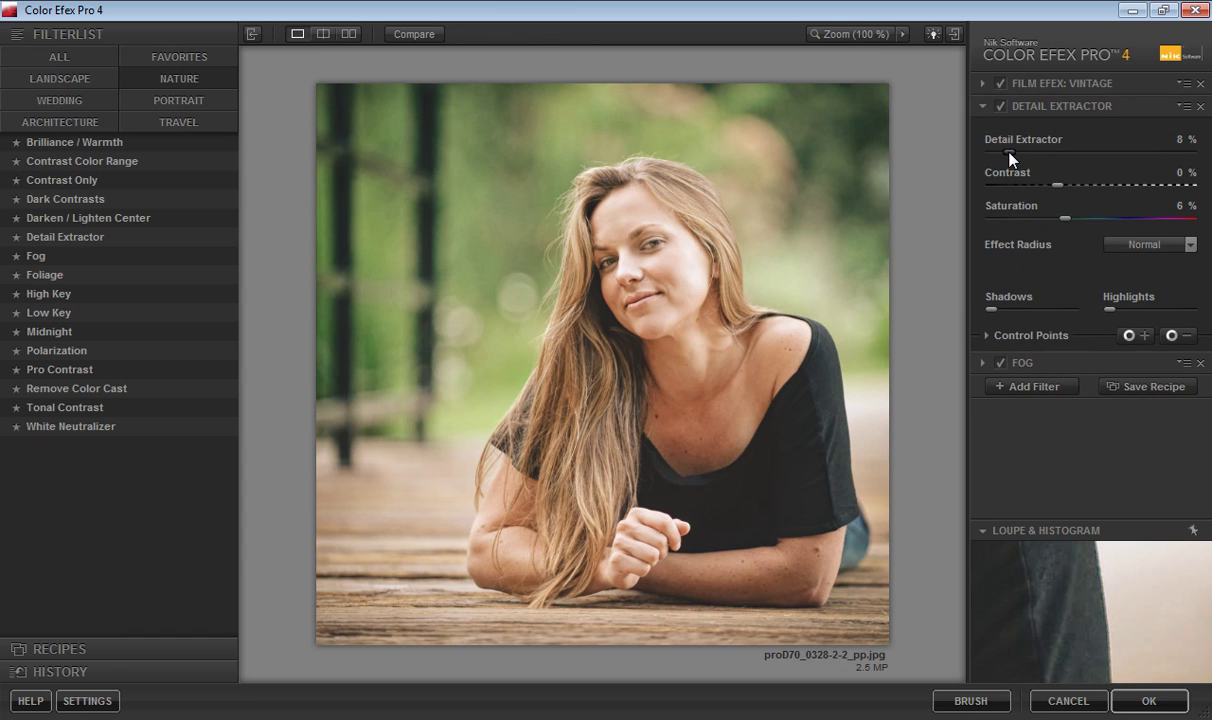
drag(1003, 152, 989, 152)
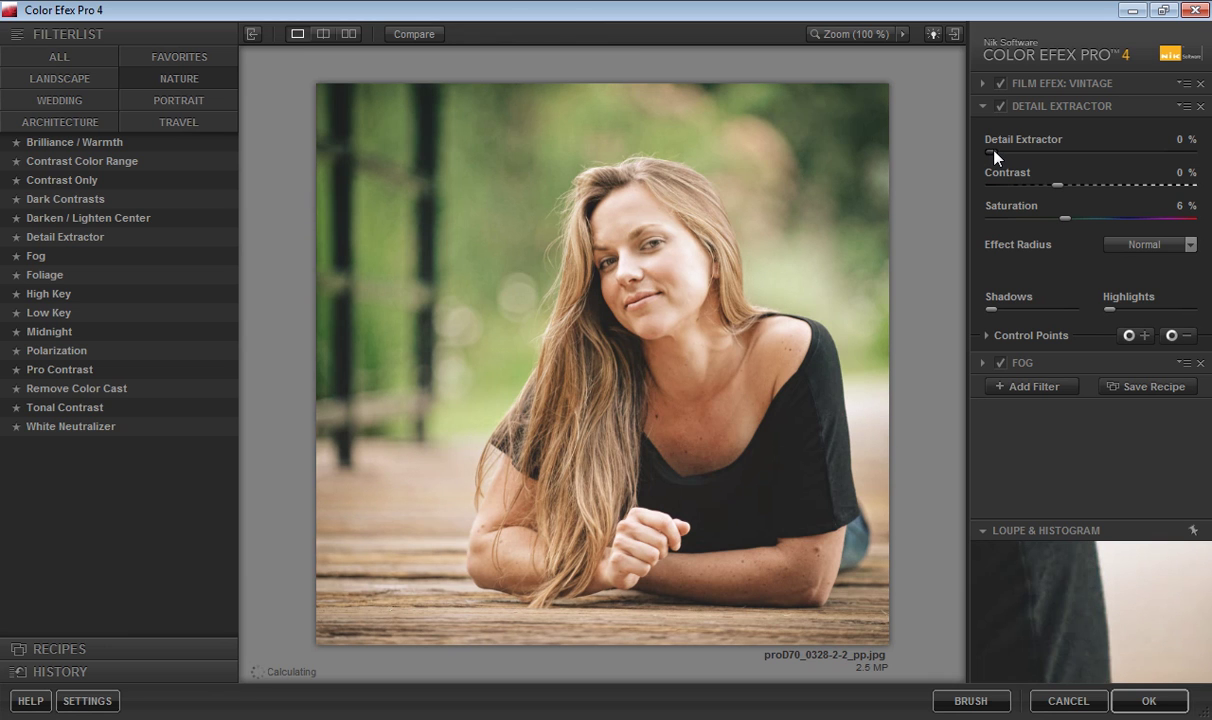
drag(994, 151, 1000, 152)
Switch the Fog method back to 1.
click(1033, 363)
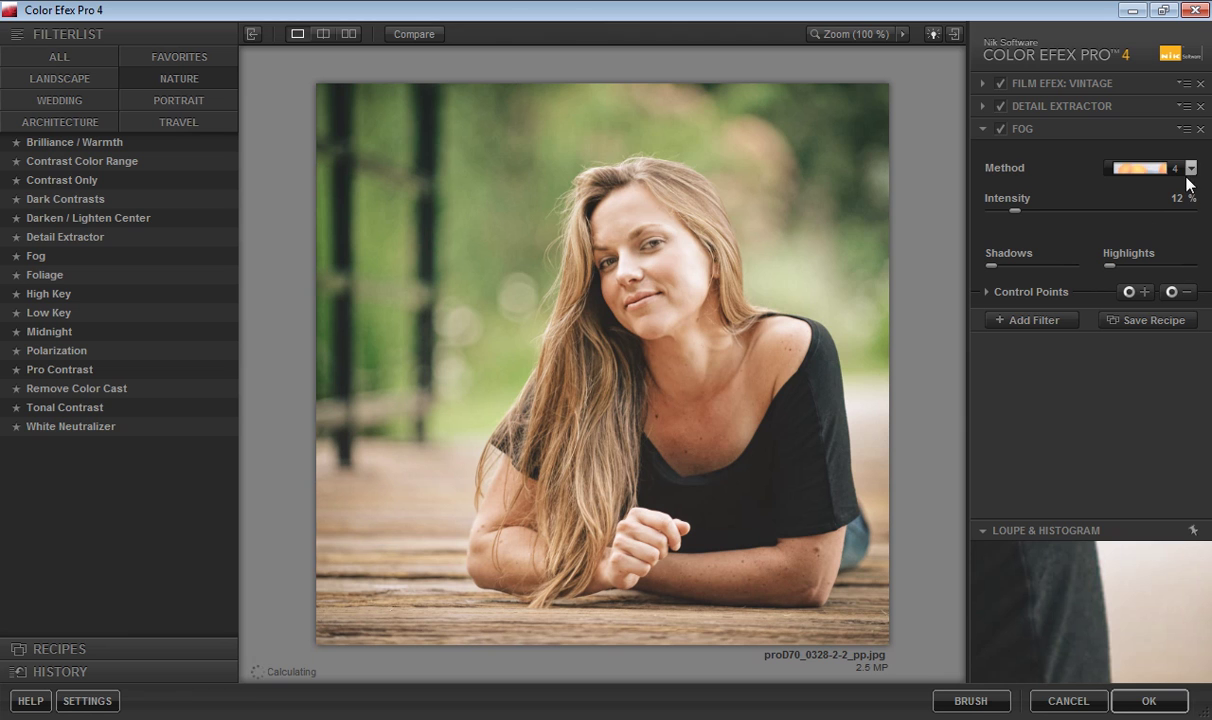
click(1190, 169)
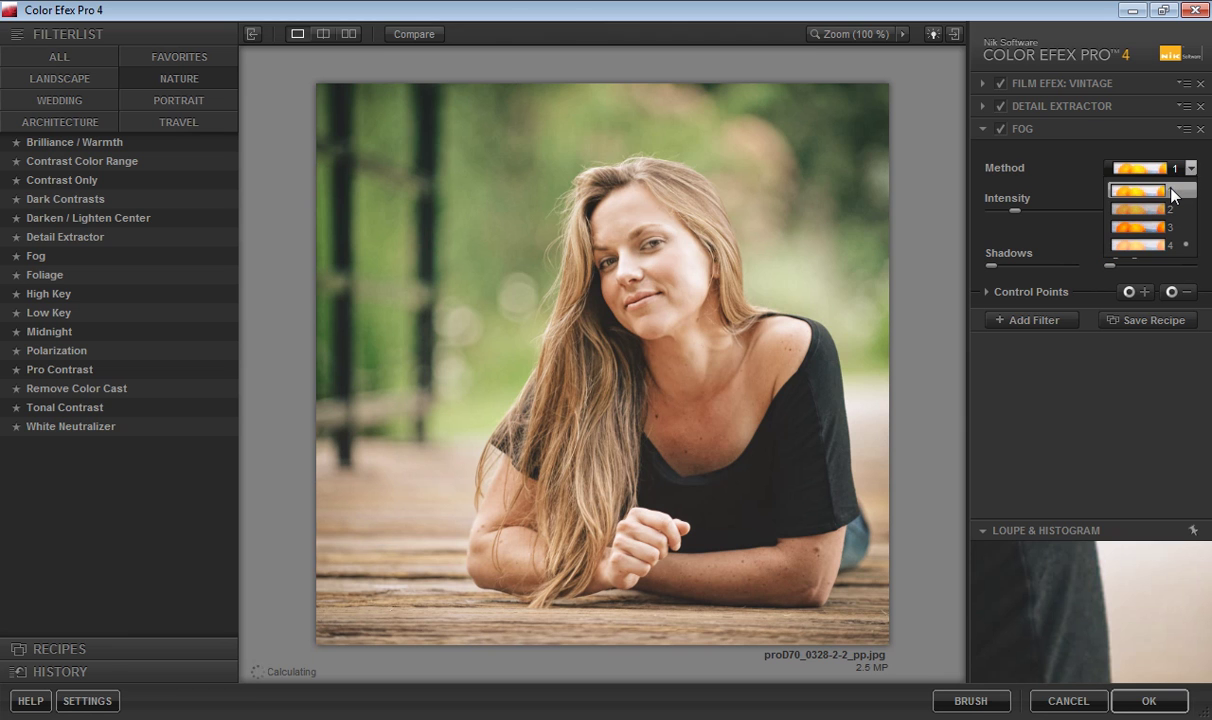
click(1174, 192)
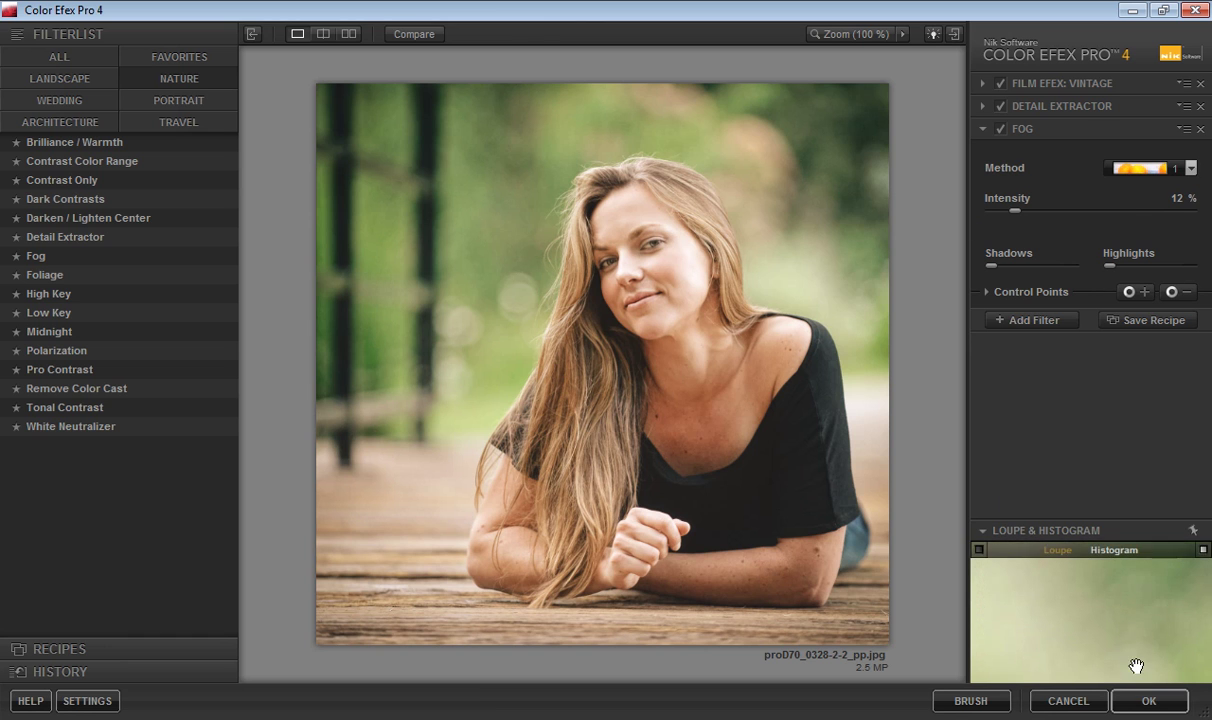
Apply the Color Efex result to Photoshop and toggle the new layer's visibility to compare.
click(1148, 703)
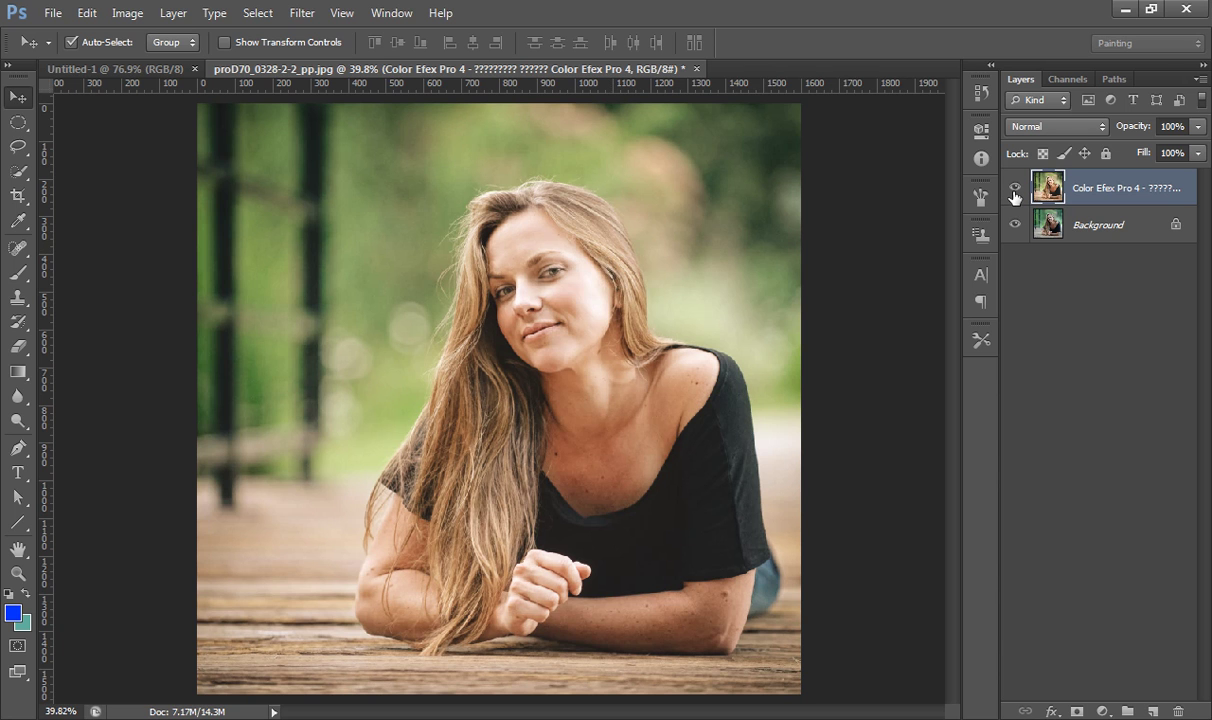
click(1014, 188)
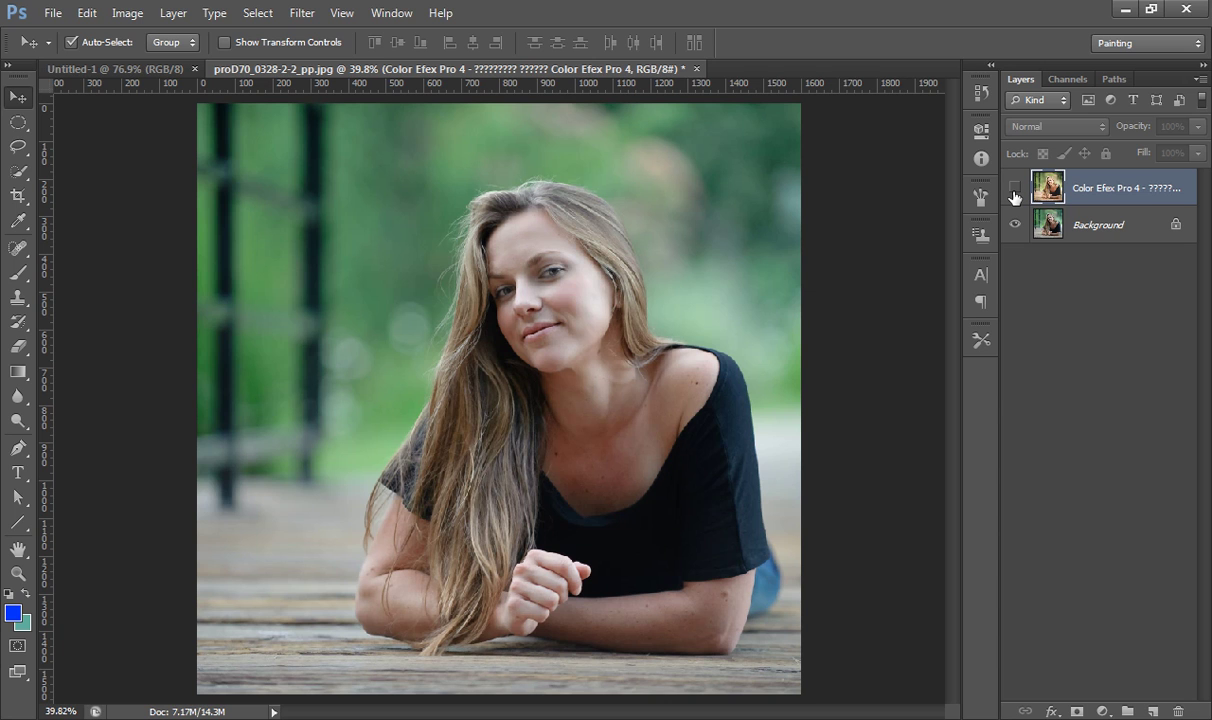
click(1014, 190)
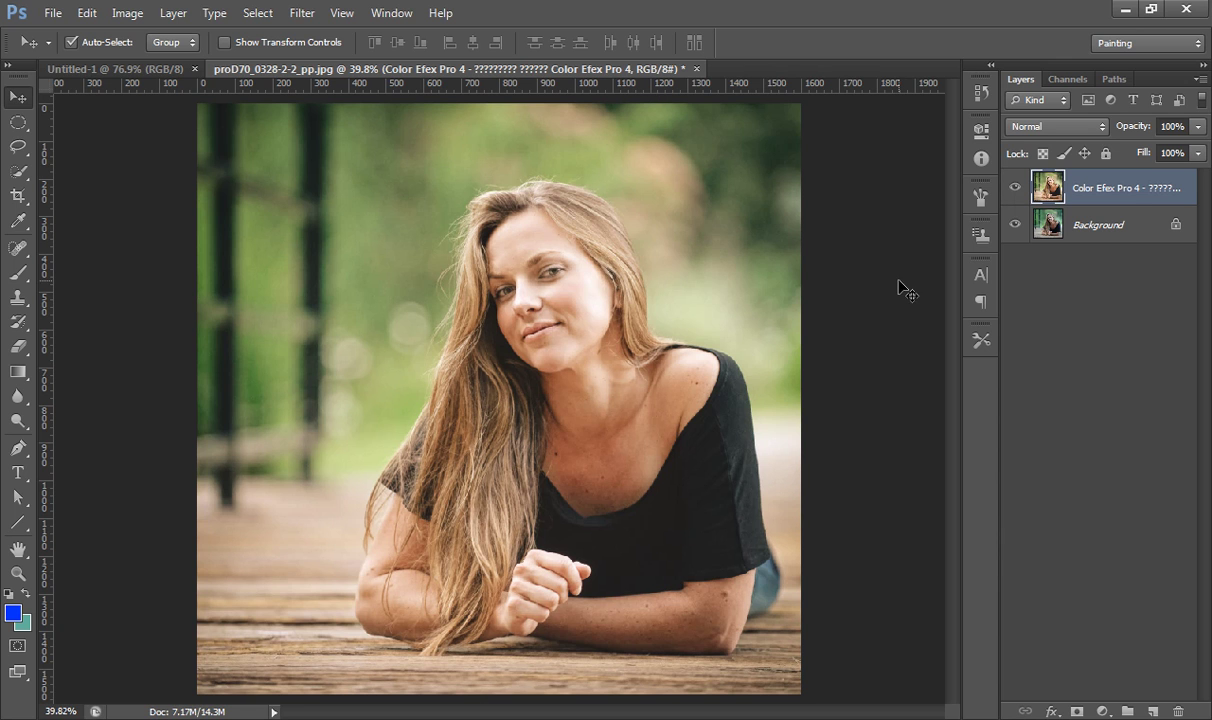
Add a Levels adjustment layer that darkens the midtones.
click(1103, 711)
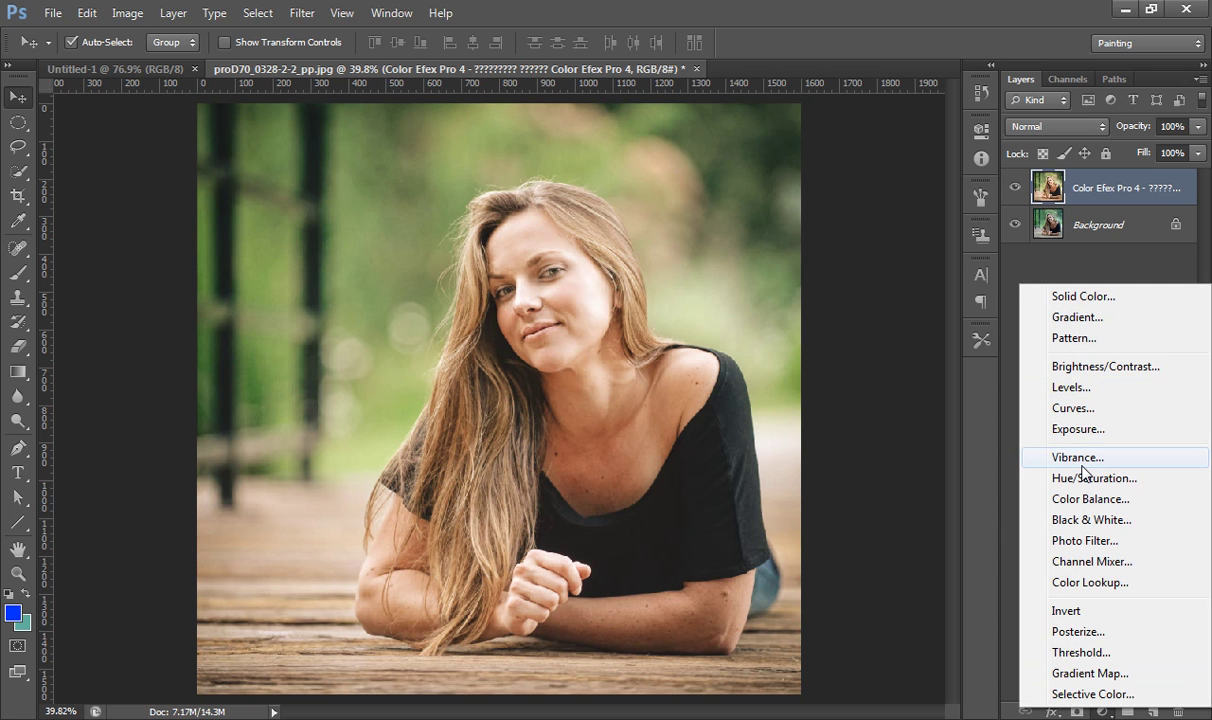
click(1071, 389)
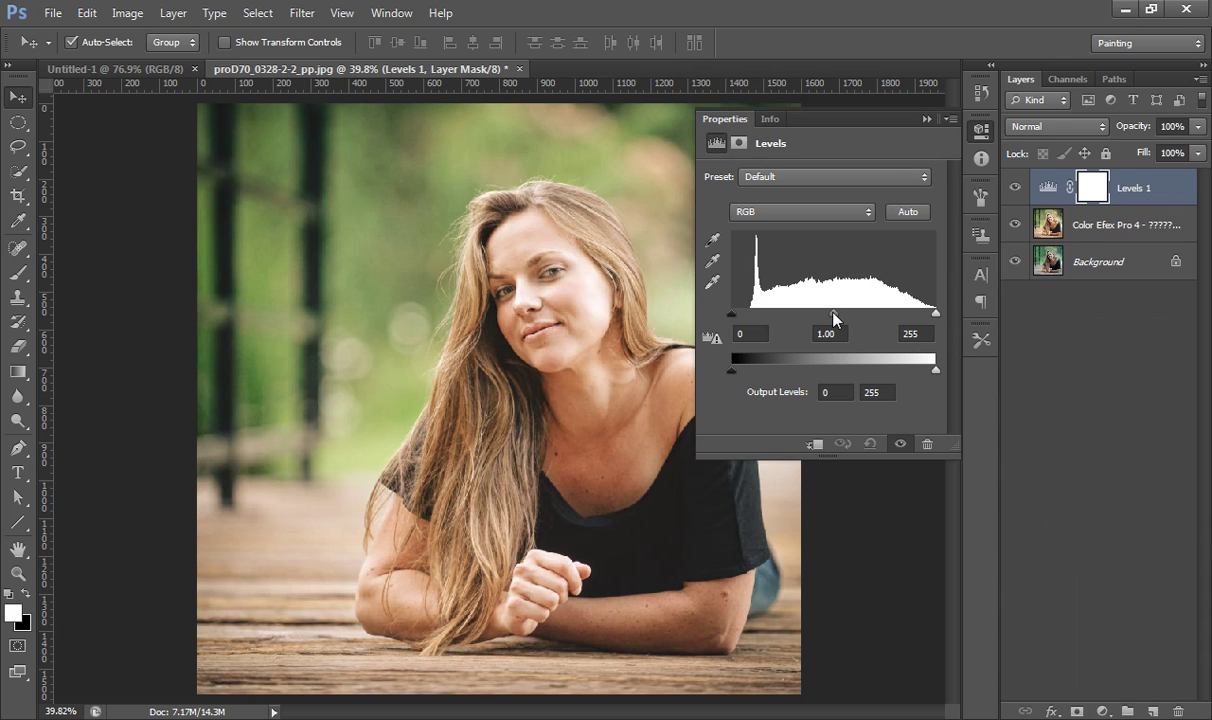
mouse_move(835, 318)
mouse_down()
mouse_move(848, 320)
mouse_move(829, 320)
mouse_up()
click(926, 119)
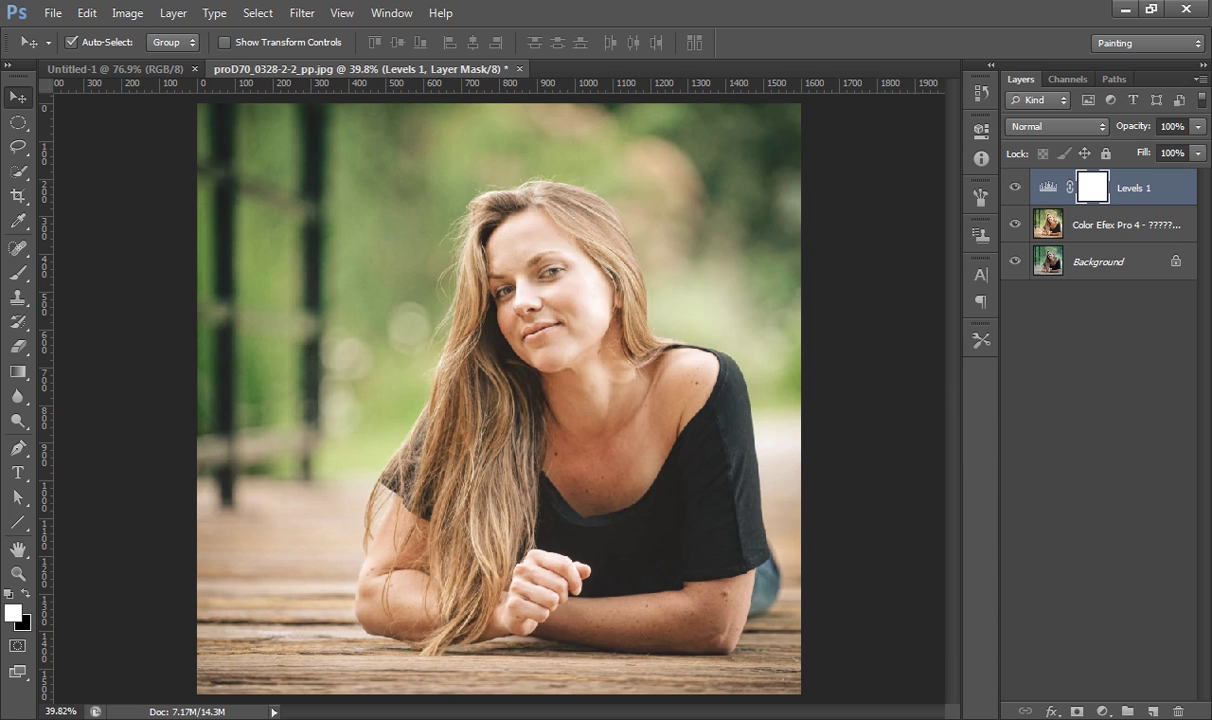
Add a second Levels layer with its black input raised to 58.
click(1101, 711)
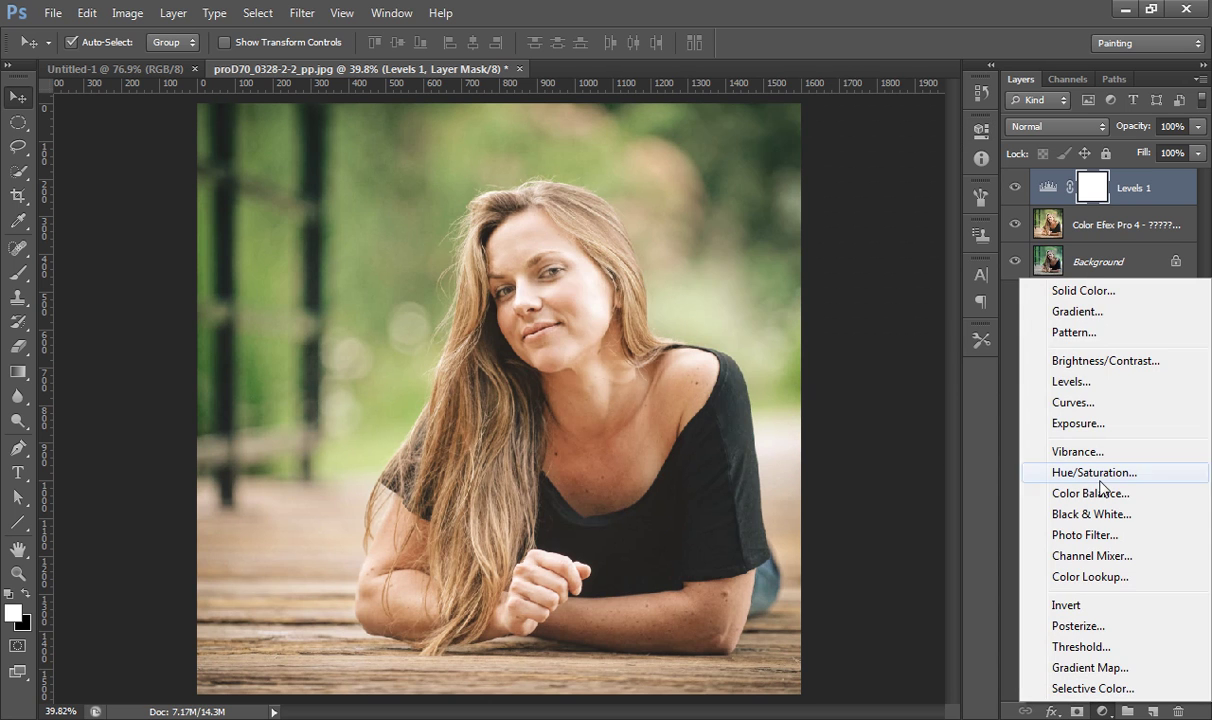
click(1092, 385)
drag(733, 314, 778, 317)
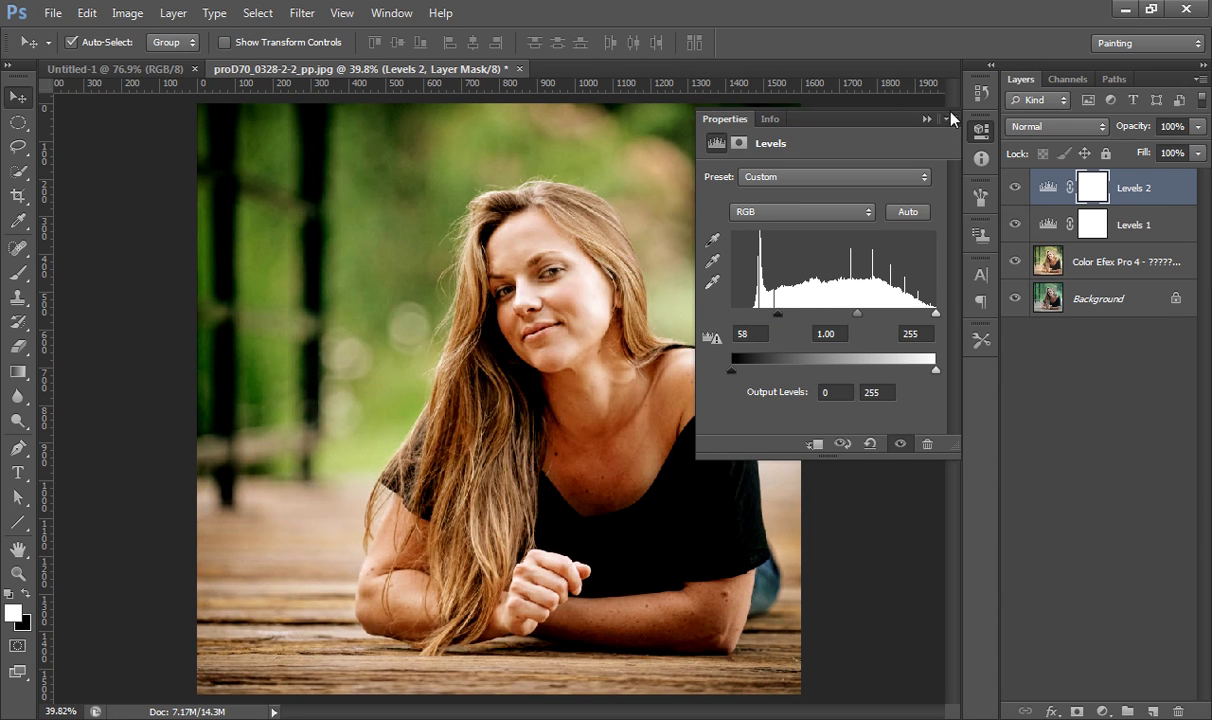
click(926, 119)
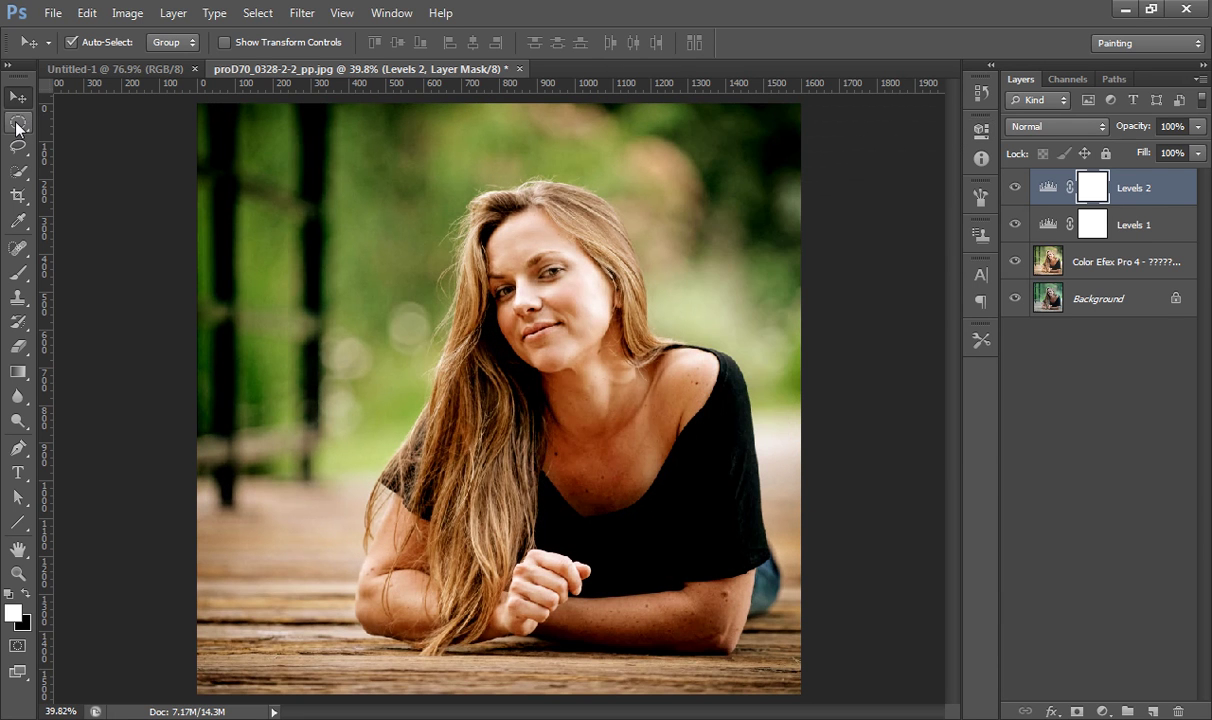
Mask the Levels 2 darkening out of a rectangle around the woman.
drag(17, 126, 57, 122)
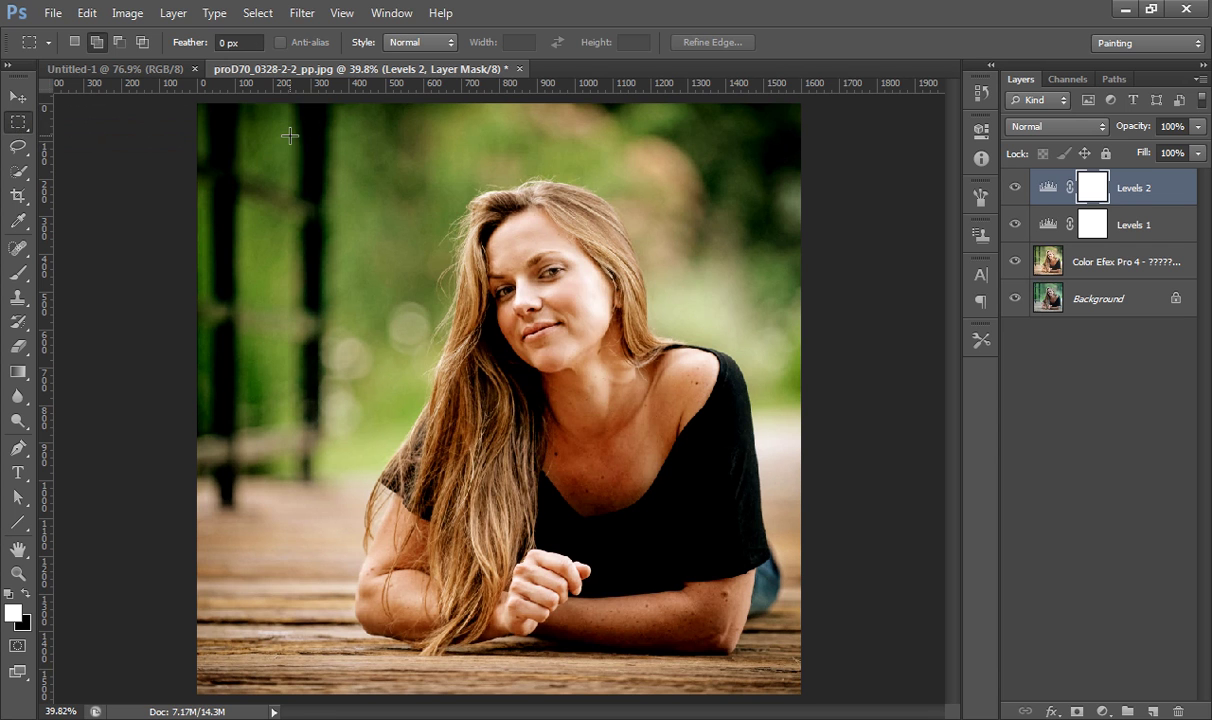
drag(276, 168, 745, 606)
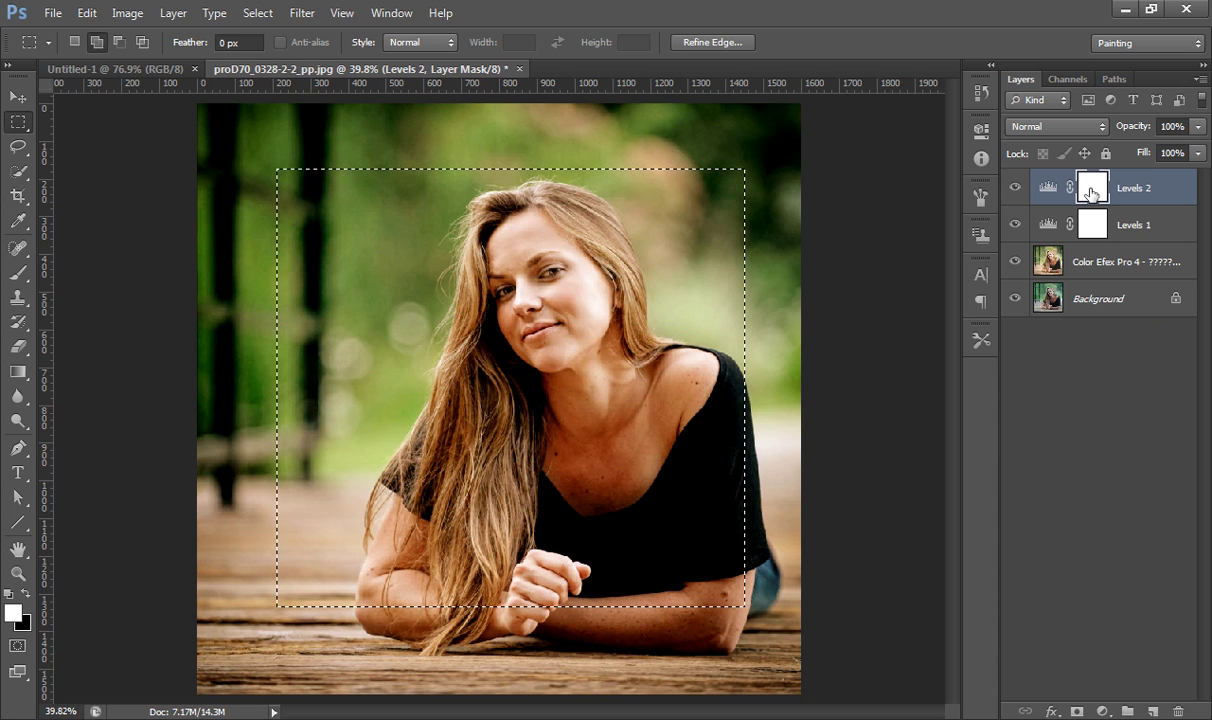
key(Delete)
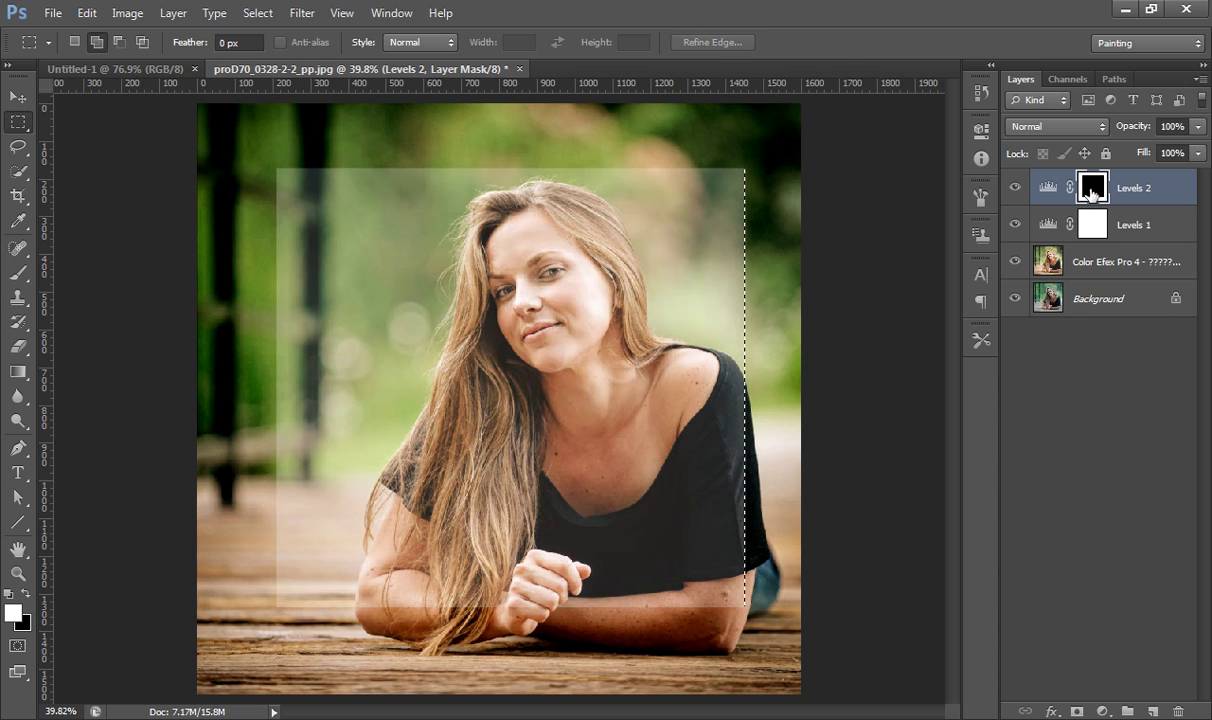
Feather the Levels 2 mask to 188 px, set opacity to 65%, and hide the upper layers.
double_click(1092, 186)
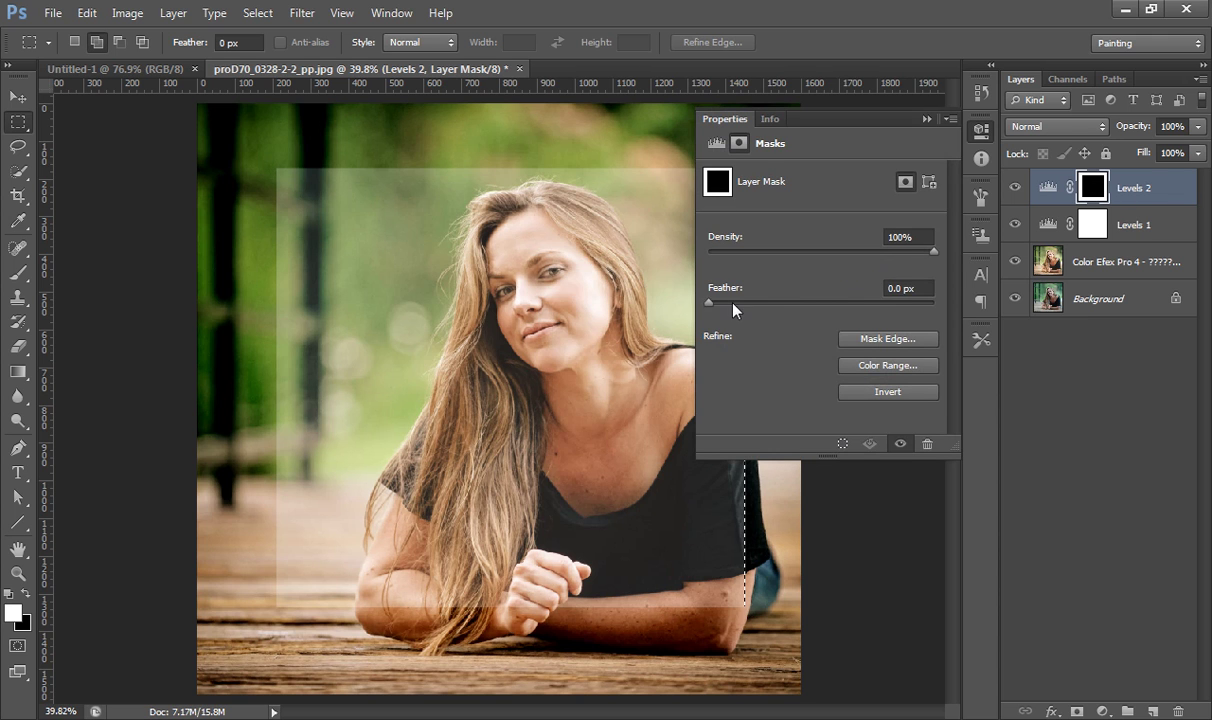
drag(733, 310, 889, 303)
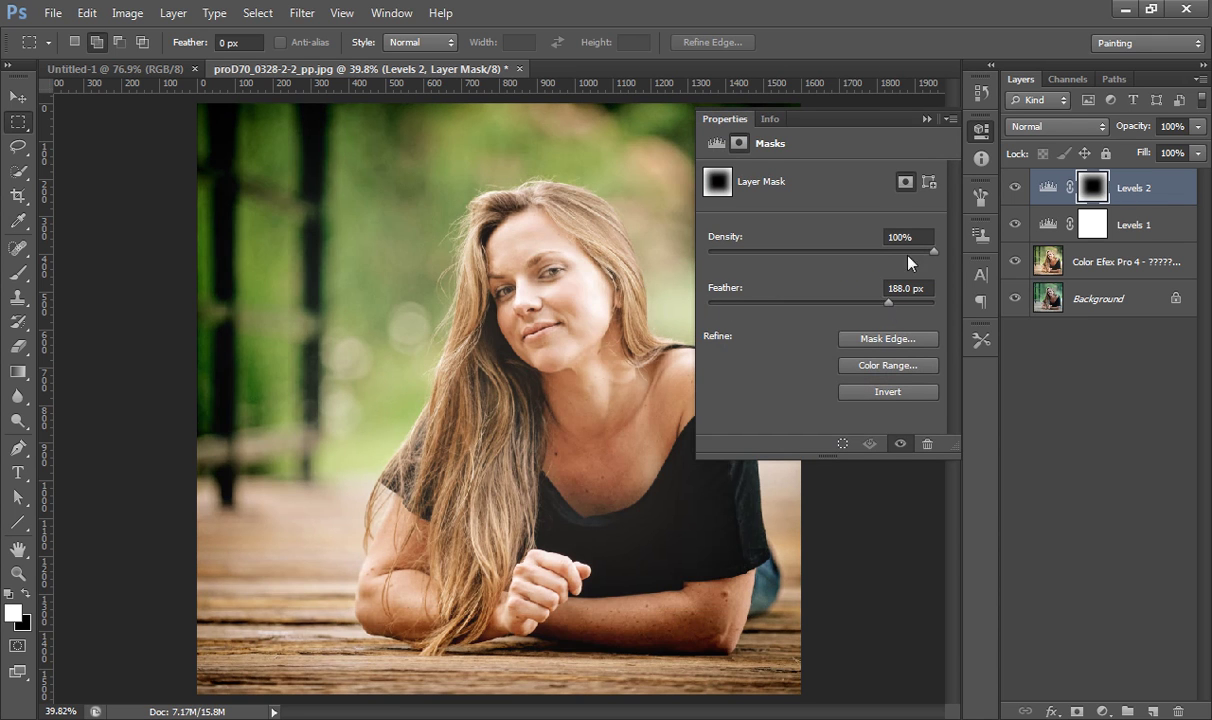
click(927, 118)
drag(1122, 126, 1100, 130)
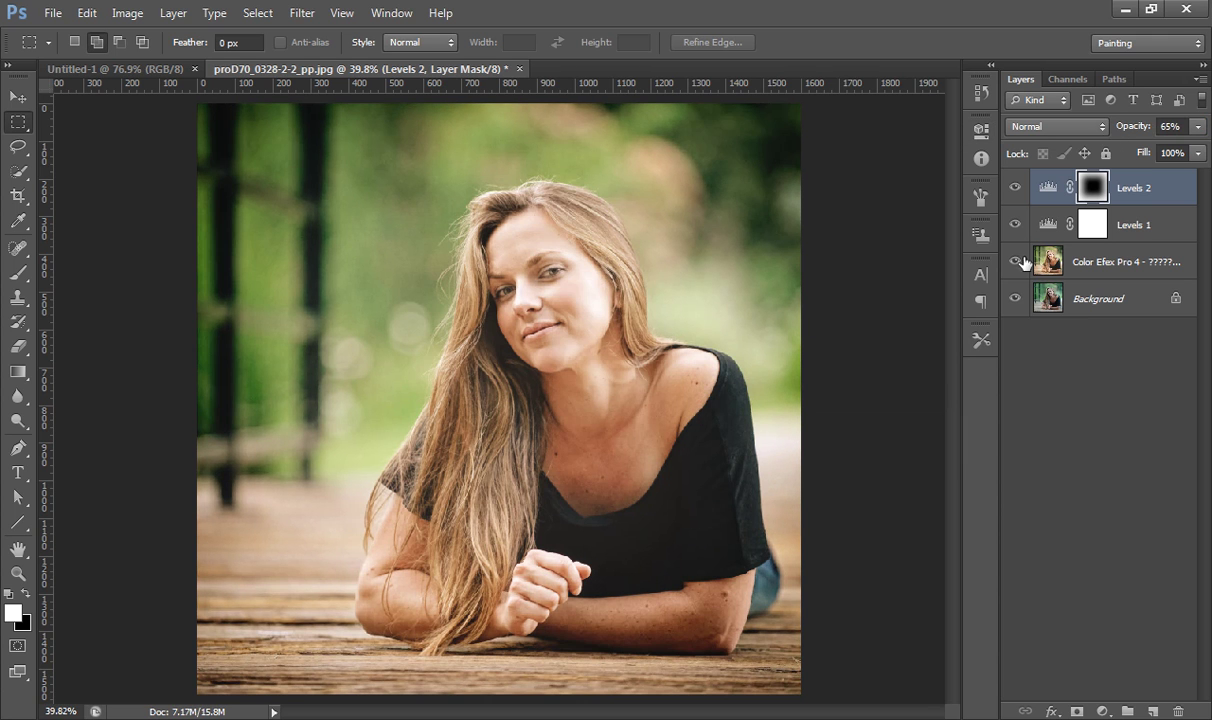
drag(1016, 188, 1016, 262)
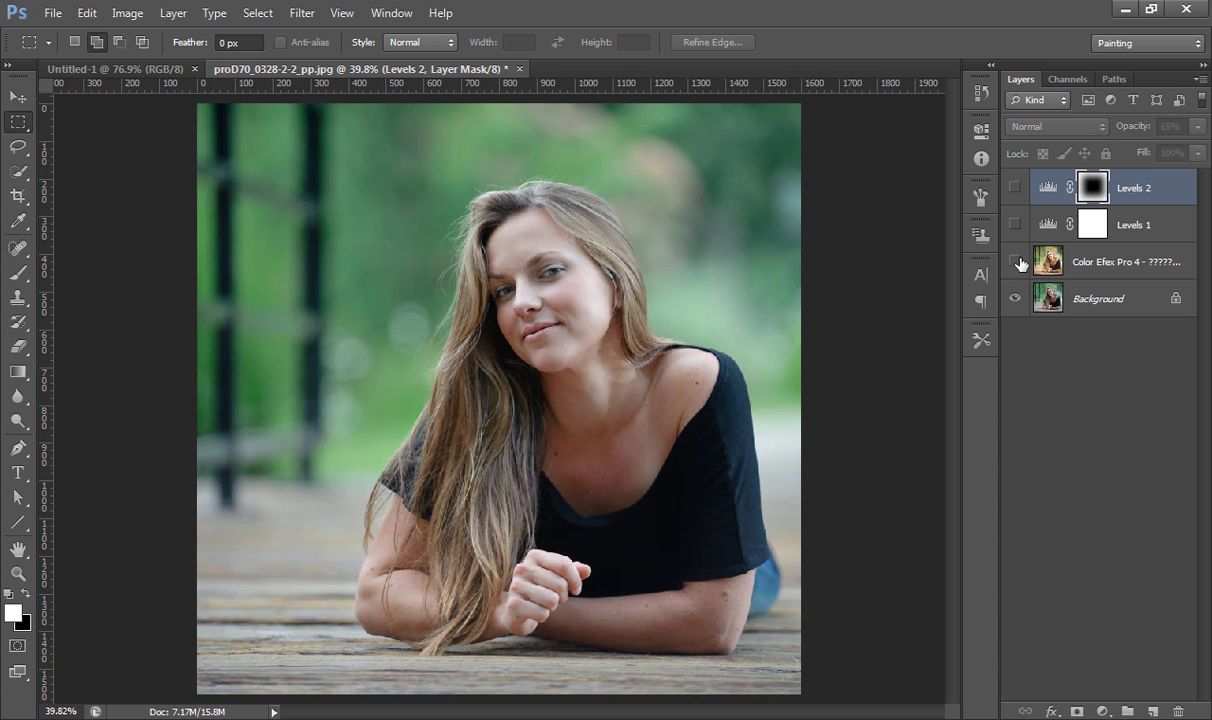
Make the Color Efex Pro 4 and Levels layers visible again over the Background.
click(1016, 262)
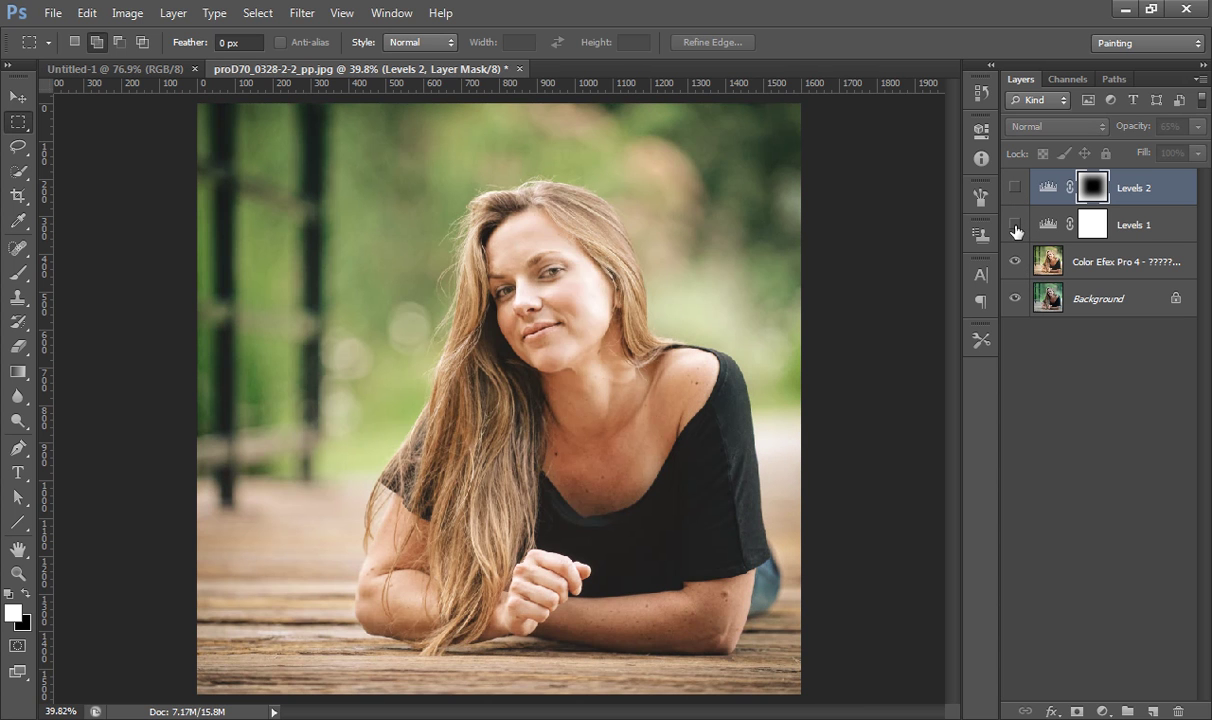
click(1016, 230)
click(1017, 189)
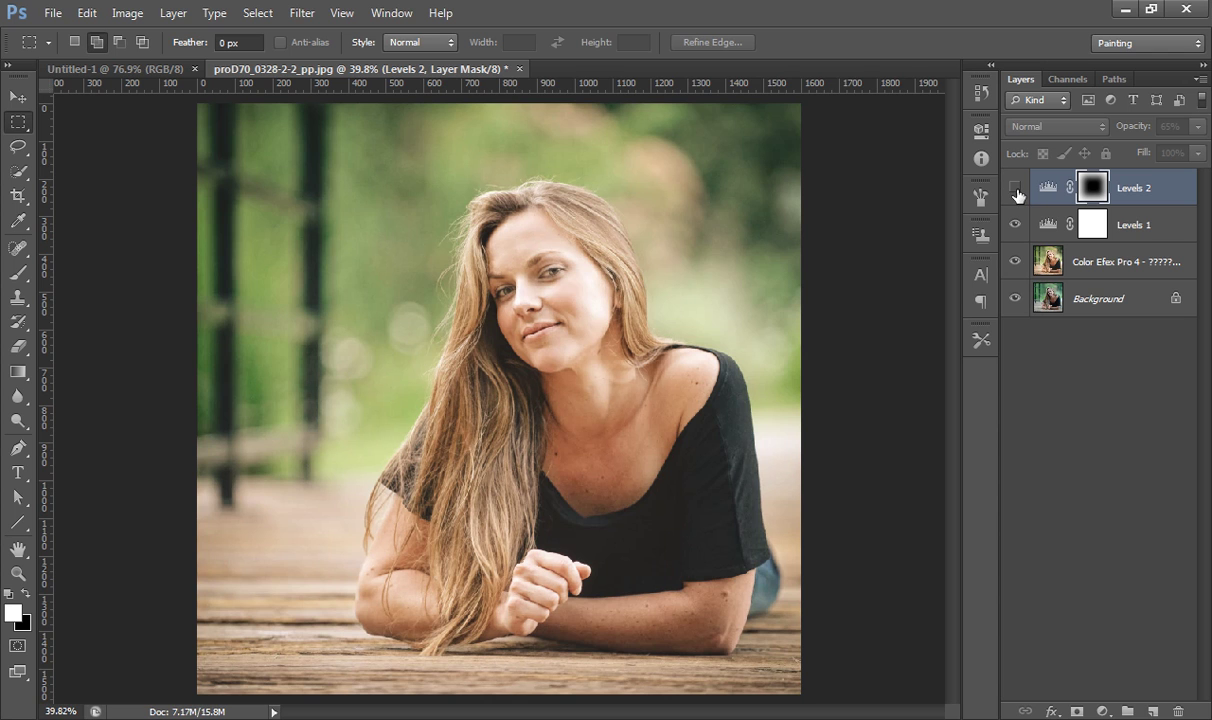